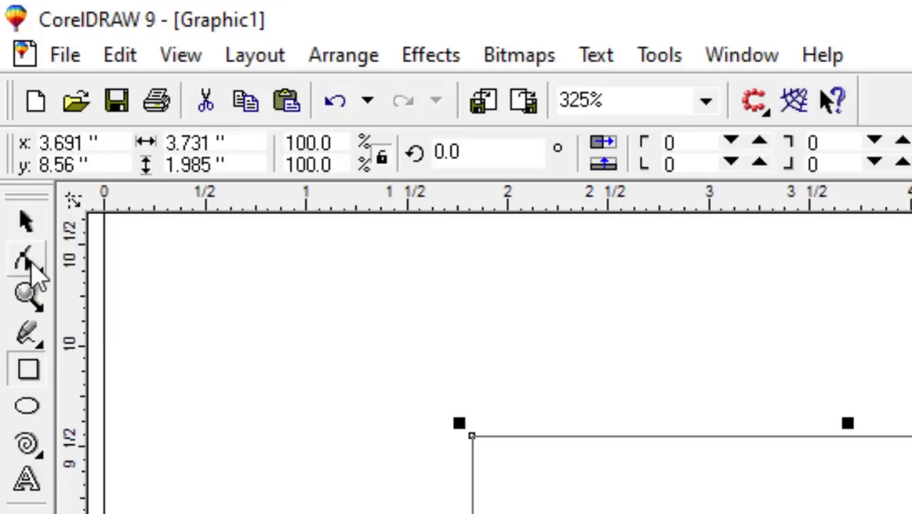
- Convert the rectangle to curves so its corner nodes can be moved individually
{"action": "left_click", "coordinate": [32, 266]}
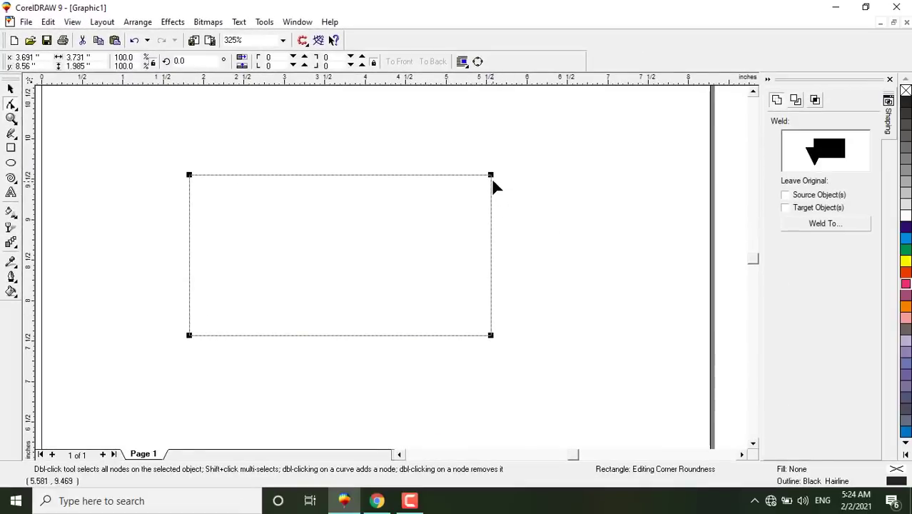
{"action": "left_click_drag", "start_coordinate": [911, 351], "coordinate": [816, 338]}
{"action": "left_click_drag", "start_coordinate": [404, 169], "coordinate": [548, 149]}
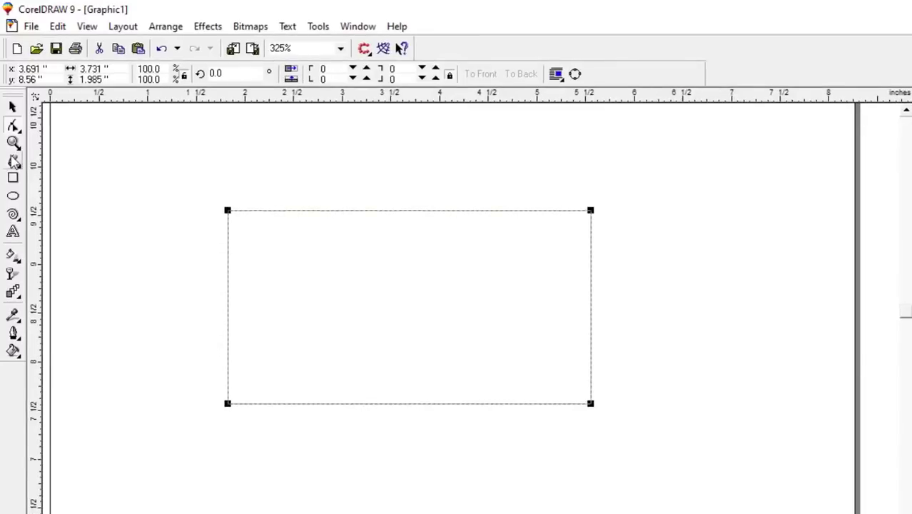
{"action": "left_click", "coordinate": [168, 27]}
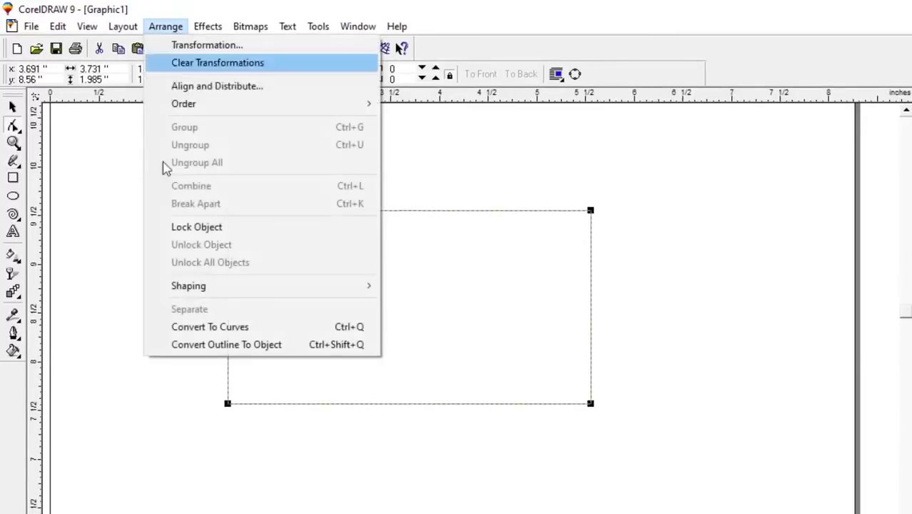
{"action": "left_click", "coordinate": [205, 328]}
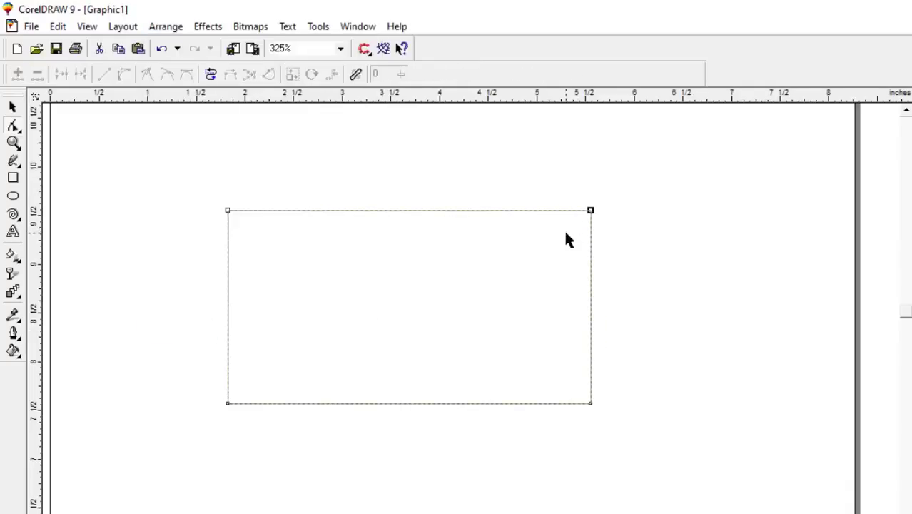
- Reshape the converted rectangle by moving both upper corner nodes upward and the lower-right corner node inward and up
{"action": "left_click_drag", "start_coordinate": [590, 211], "coordinate": [596, 185]}
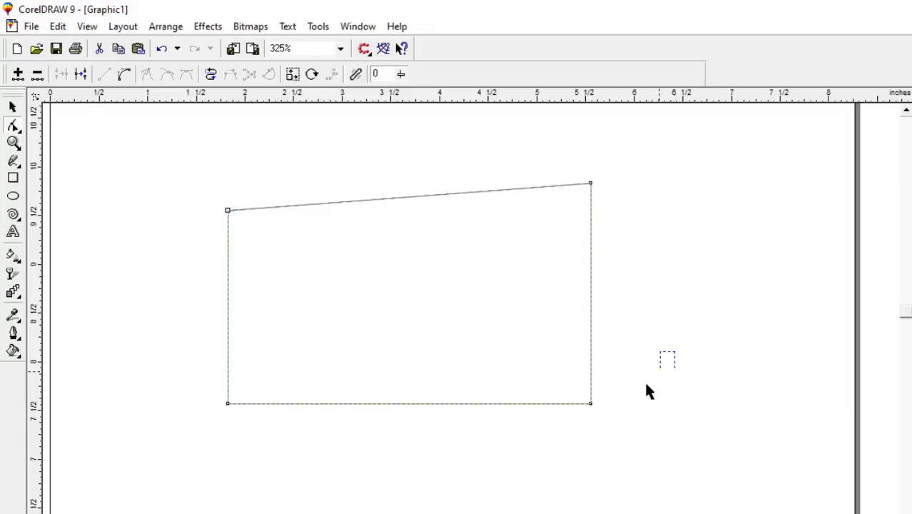
{"action": "left_click_drag", "start_coordinate": [646, 389], "coordinate": [547, 446]}
{"action": "left_click_drag", "start_coordinate": [592, 405], "coordinate": [500, 336]}
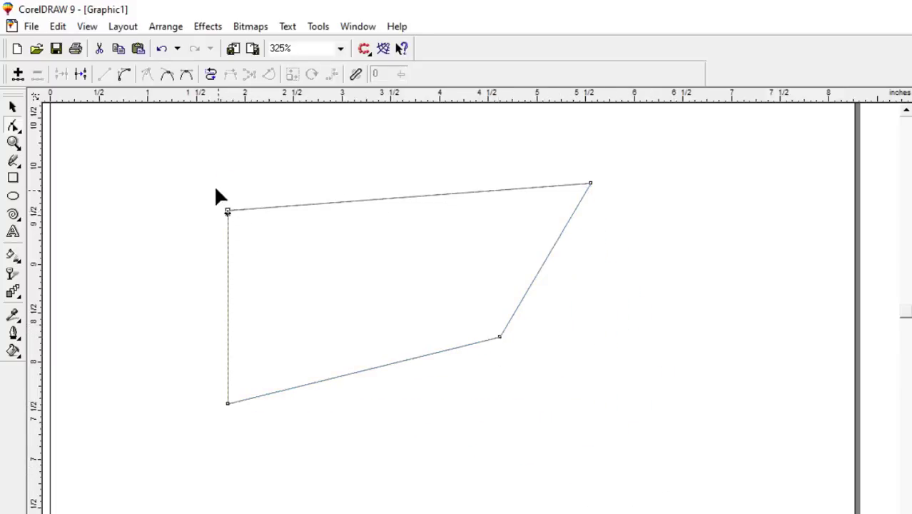
{"action": "left_click_drag", "start_coordinate": [228, 210], "coordinate": [251, 159]}
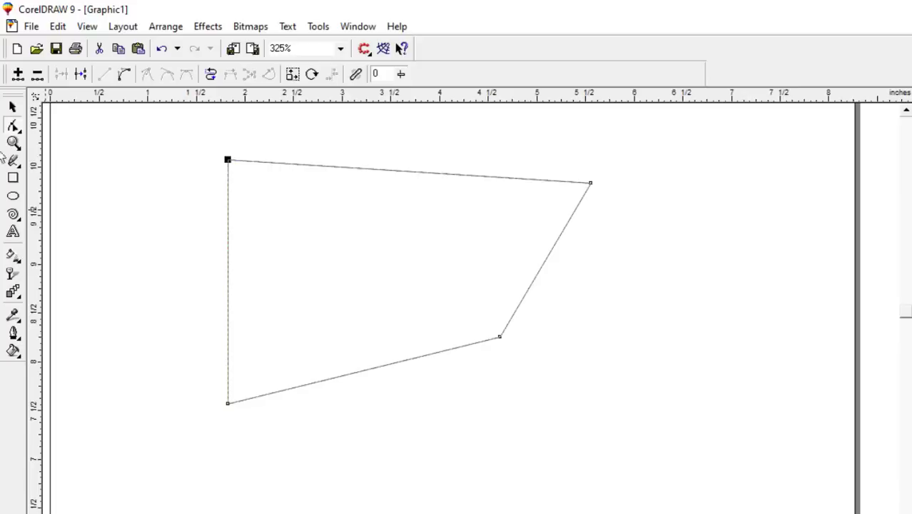
- Delete the distorted four-sided shape from the page
{"action": "left_click", "coordinate": [13, 107]}
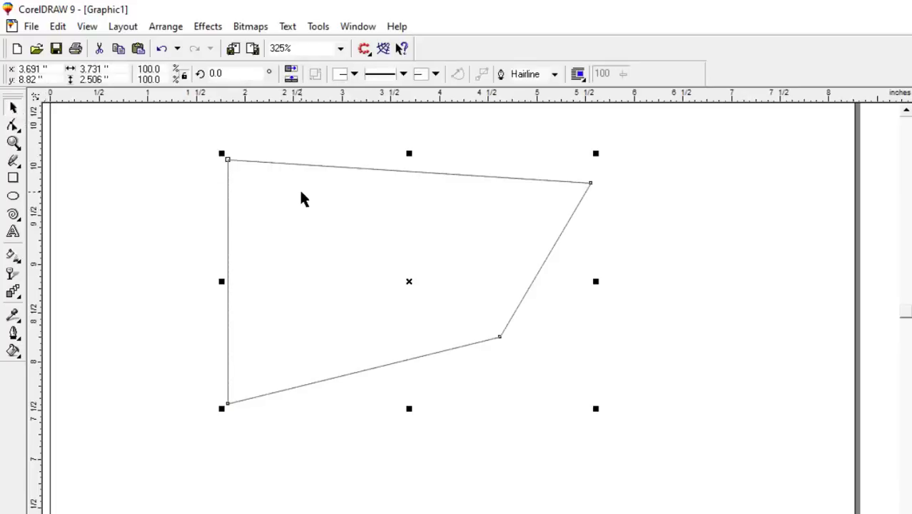
{"action": "left_click_drag", "start_coordinate": [353, 234], "coordinate": [405, 268]}
{"action": "key", "text": "Delete"}
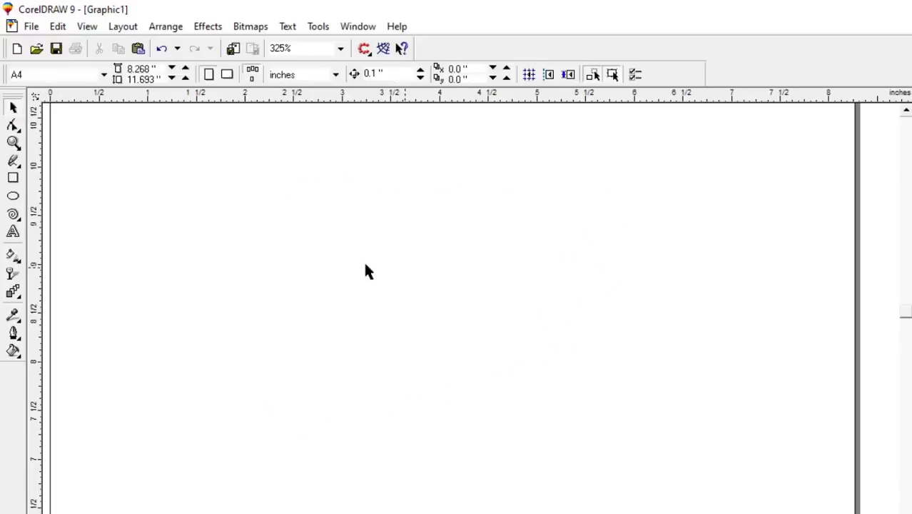
- Draw a rectangle about 3.5 inches wide and reduce its height to about 0.94 inches
{"action": "left_click", "coordinate": [13, 177]}
{"action": "left_click_drag", "start_coordinate": [222, 211], "coordinate": [563, 409]}
{"action": "left_click", "coordinate": [13, 109]}
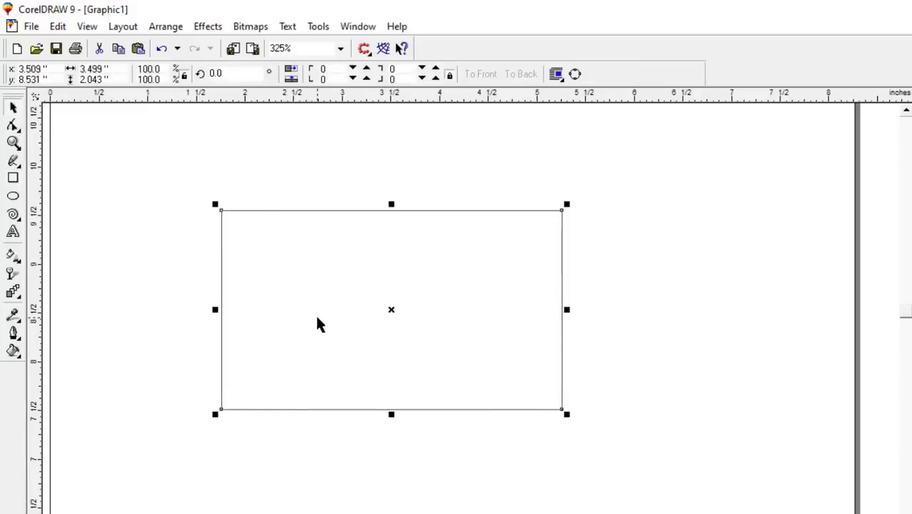
{"action": "left_click_drag", "start_coordinate": [318, 324], "coordinate": [310, 309]}
{"action": "left_click_drag", "start_coordinate": [384, 399], "coordinate": [381, 286]}
{"action": "left_click_drag", "start_coordinate": [393, 226], "coordinate": [382, 297]}
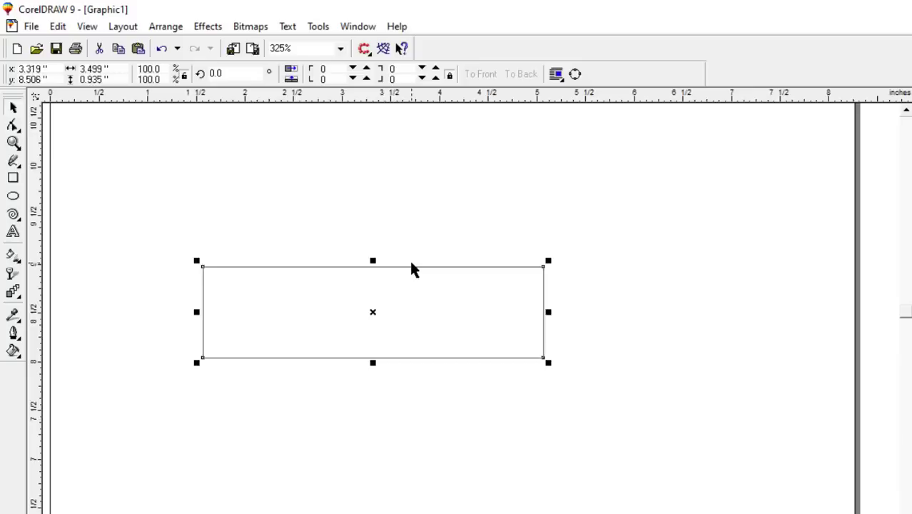
- Convert the flat rectangle to curves for node editing
{"action": "left_click", "coordinate": [13, 127]}
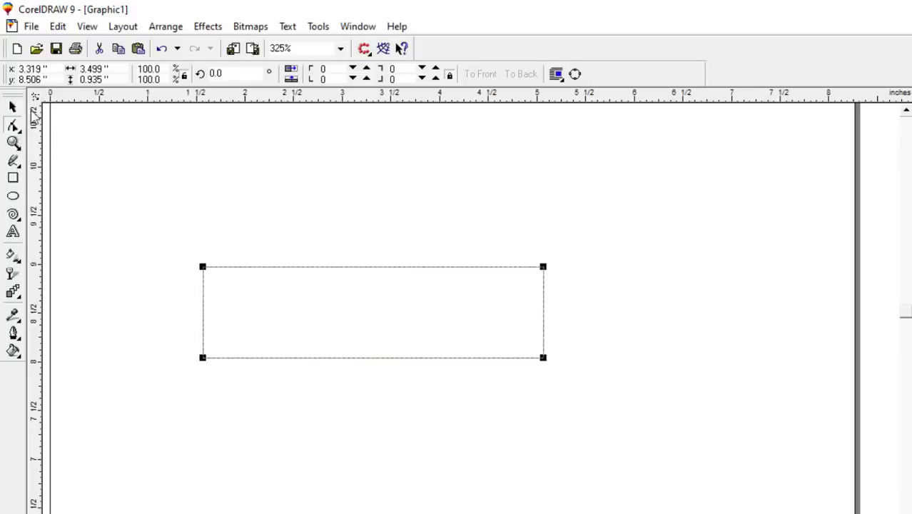
{"action": "left_click", "coordinate": [165, 26]}
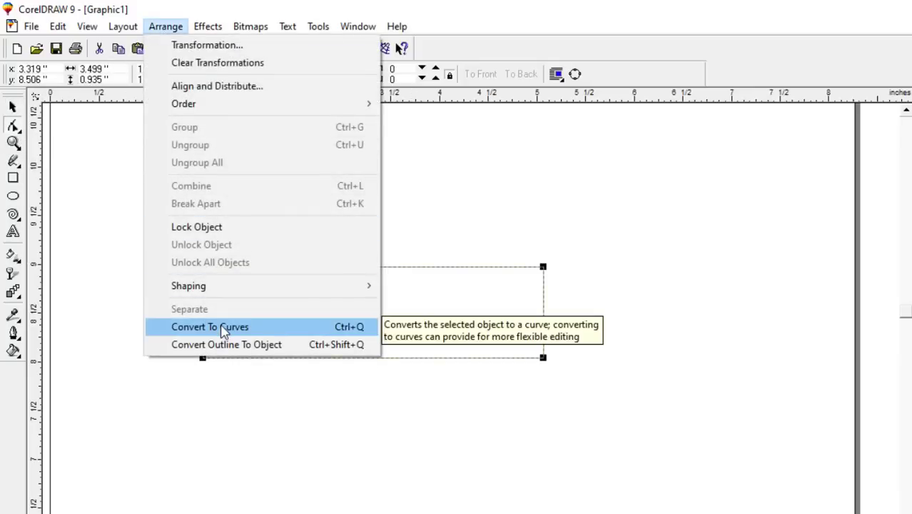
{"action": "left_click", "coordinate": [214, 327]}
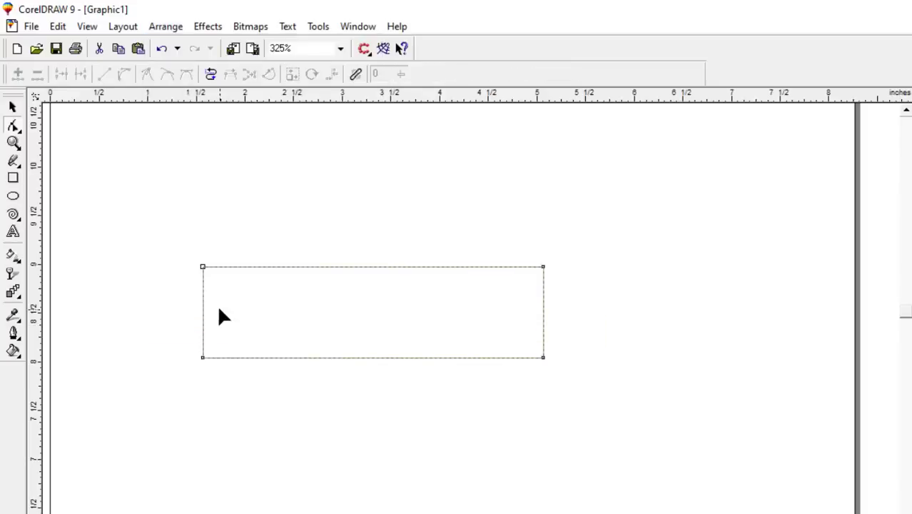
- Add a node at the middle of the shape's right edge and pull it outward to form a pointed tip
{"action": "left_click", "coordinate": [544, 313]}
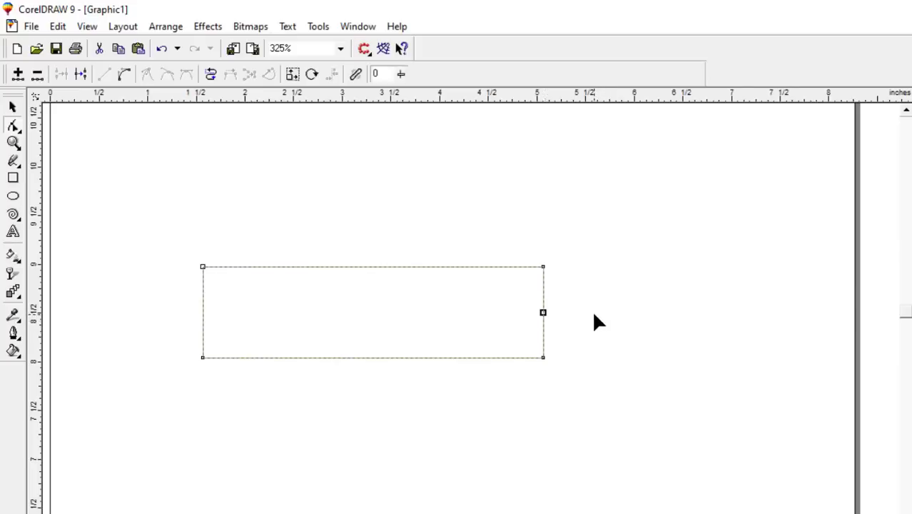
{"action": "left_click_drag", "start_coordinate": [589, 332], "coordinate": [513, 393]}
{"action": "left_click_drag", "start_coordinate": [649, 291], "coordinate": [502, 329]}
{"action": "mouse_move", "coordinate": [543, 319]}
{"action": "left_mouse_down"}
{"action": "mouse_move", "coordinate": [664, 316]}
{"action": "mouse_move", "coordinate": [607, 324]}
{"action": "left_mouse_up"}
{"action": "left_click_drag", "start_coordinate": [479, 337], "coordinate": [620, 312]}
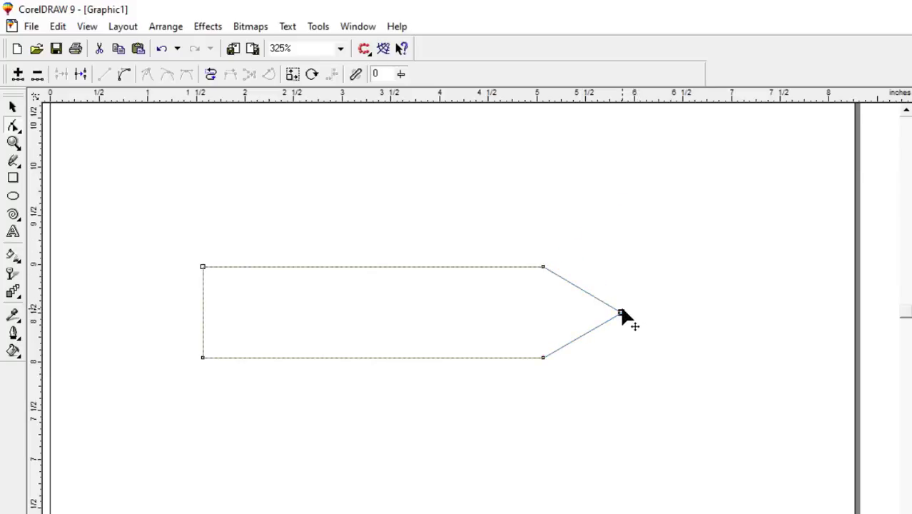
- Add a node on each slanted edge of the tip and pull them above and below the shaft to form an arrowhead
{"action": "left_click", "coordinate": [571, 283]}
{"action": "left_click_drag", "start_coordinate": [571, 283], "coordinate": [542, 232]}
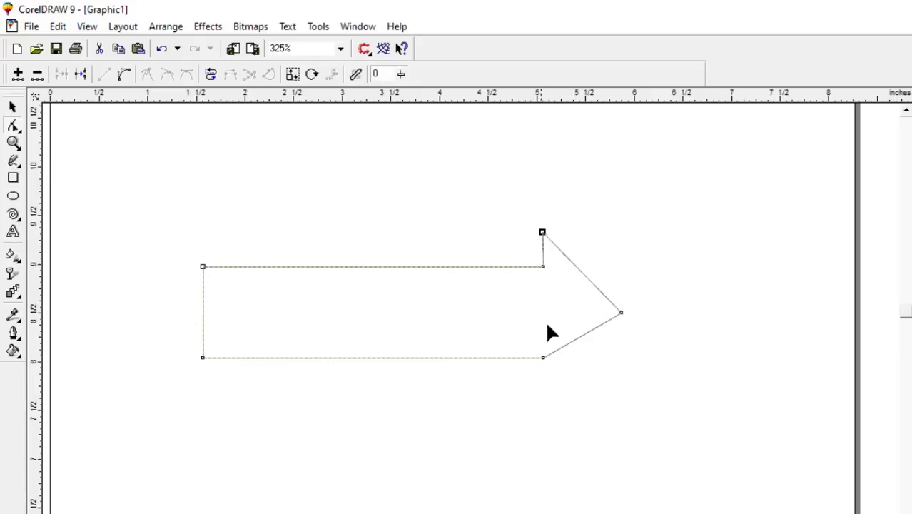
{"action": "left_click_drag", "start_coordinate": [570, 341], "coordinate": [542, 387]}
{"action": "left_click_drag", "start_coordinate": [468, 334], "coordinate": [469, 332]}
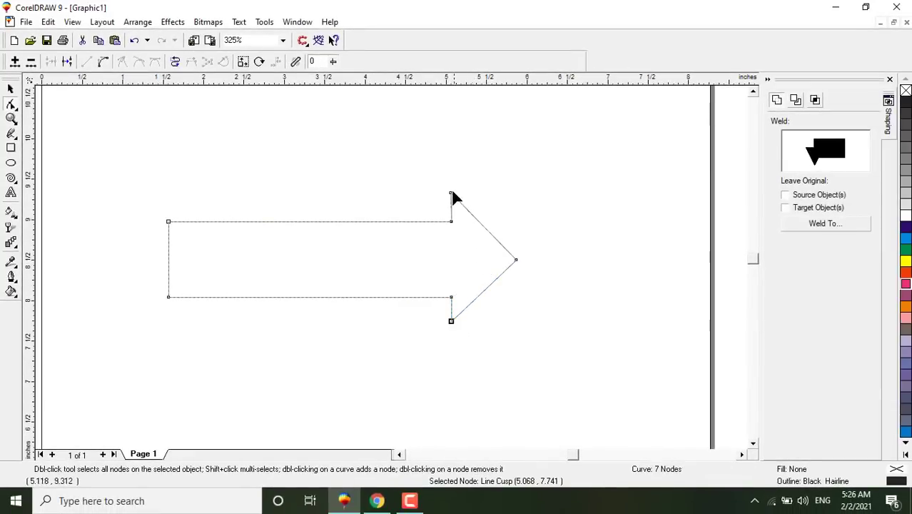
- Align the arrowhead's upper node vertically with the shaft end, raise it slightly, and fill the arrow green
{"action": "scroll", "coordinate": [450, 193], "scroll_direction": "up", "scroll_amount": 4}
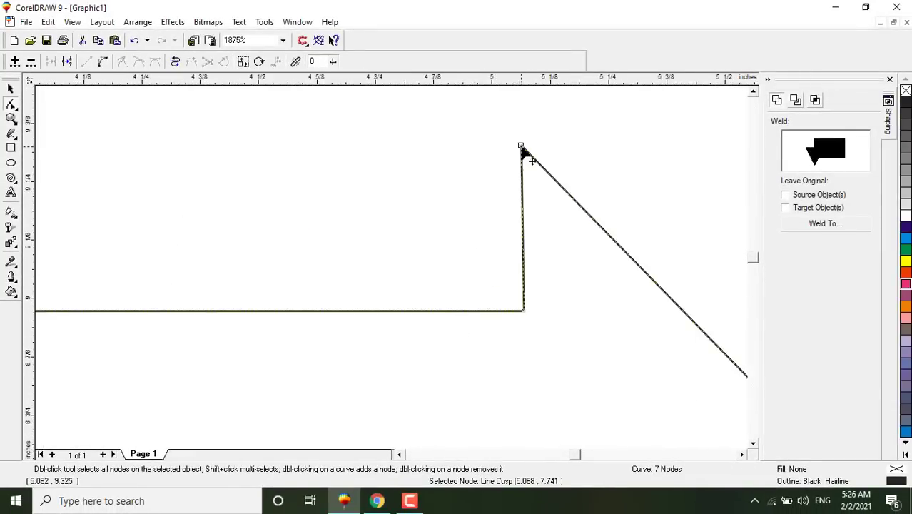
{"action": "left_click_drag", "start_coordinate": [520, 146], "coordinate": [524, 144]}
{"action": "scroll", "coordinate": [448, 205], "scroll_direction": "down", "scroll_amount": 4}
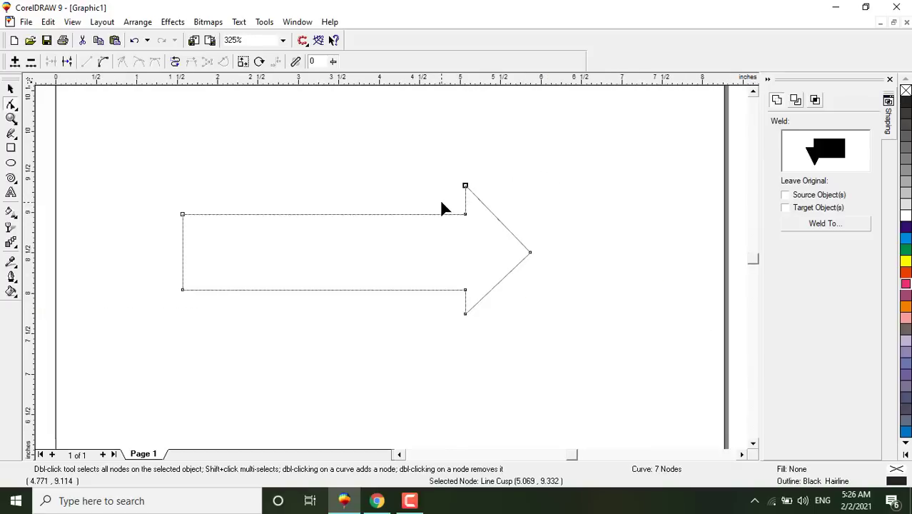
{"action": "left_click", "coordinate": [906, 249]}
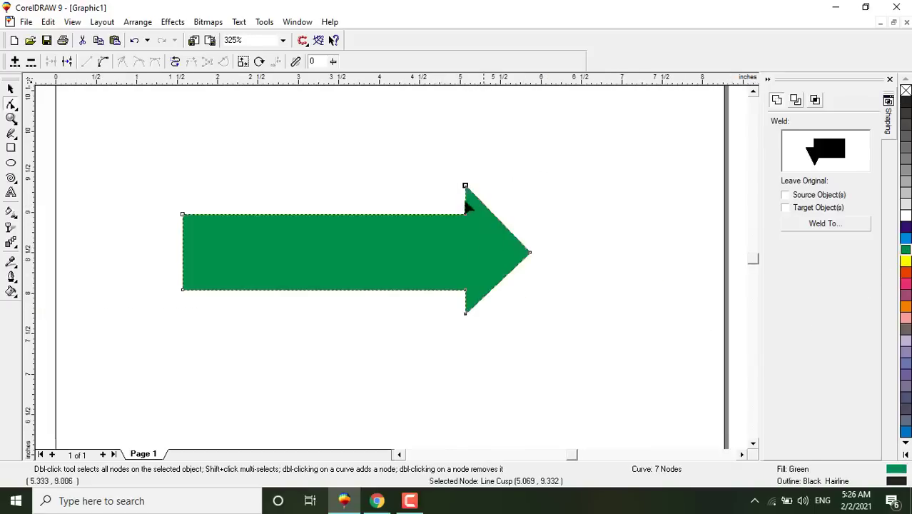
{"action": "left_click_drag", "start_coordinate": [465, 189], "coordinate": [465, 182]}
- Draw a second rectangle about 3.09 by 0.88 inches below the green arrow
{"action": "left_click", "coordinate": [10, 147]}
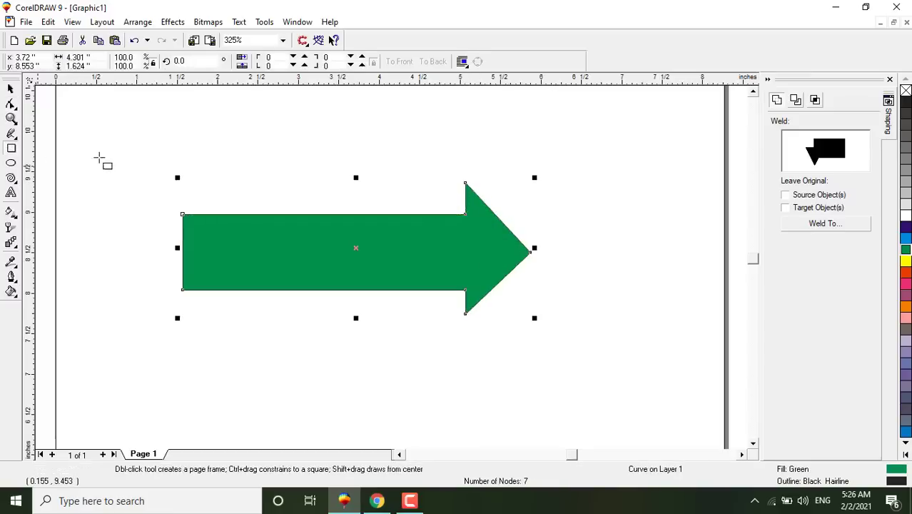
{"action": "scroll", "coordinate": [134, 170], "scroll_direction": "down", "scroll_amount": 1}
{"action": "left_click_drag", "start_coordinate": [168, 299], "coordinate": [316, 341]}
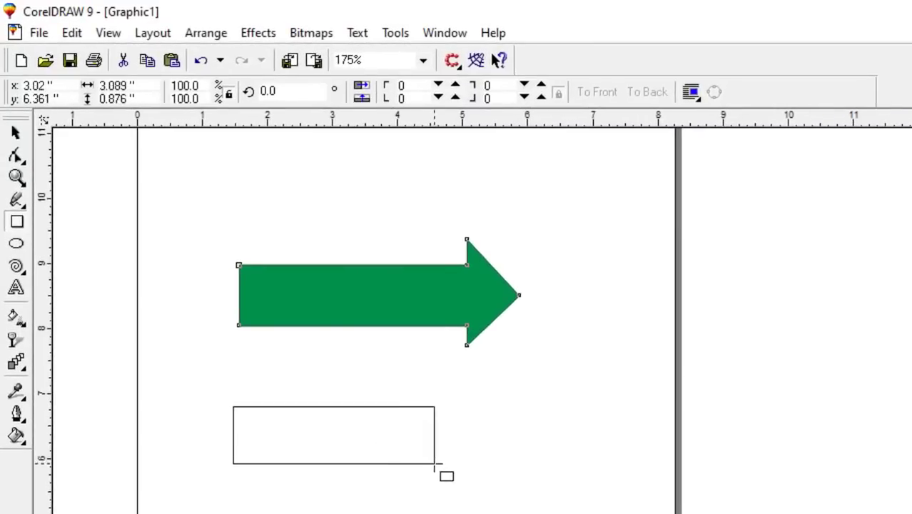
{"action": "scroll", "coordinate": [192, 327], "scroll_direction": "up", "scroll_amount": 1}
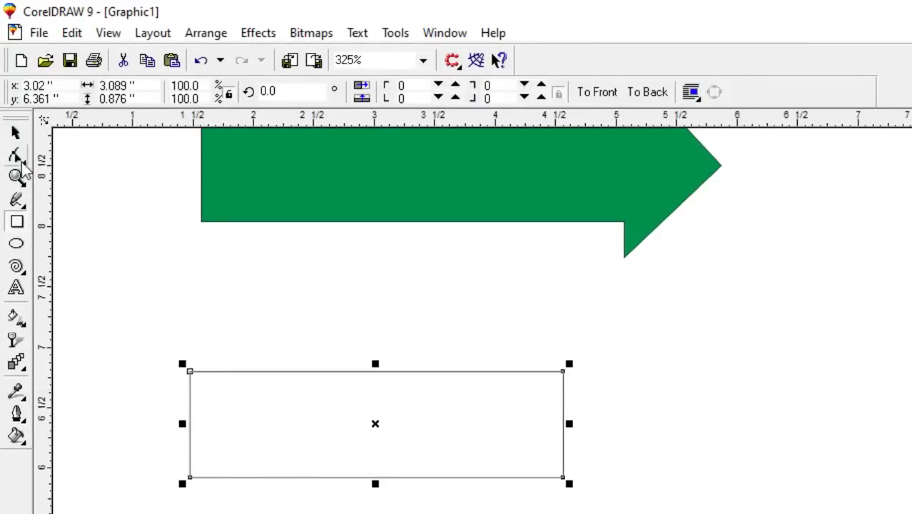
- Convert the rectangle below the arrow to curves and check that Convert To Curves is no longer available for it
{"action": "left_click", "coordinate": [15, 155]}
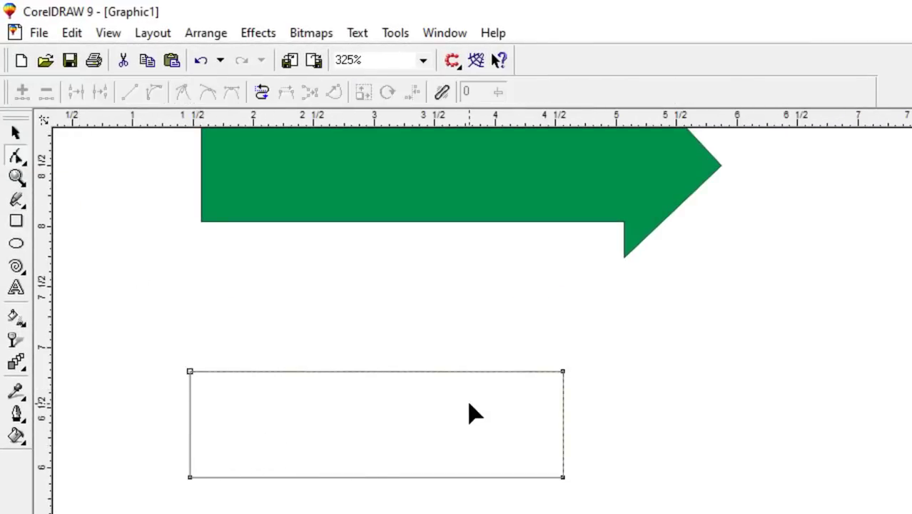
{"action": "left_click", "coordinate": [206, 32]}
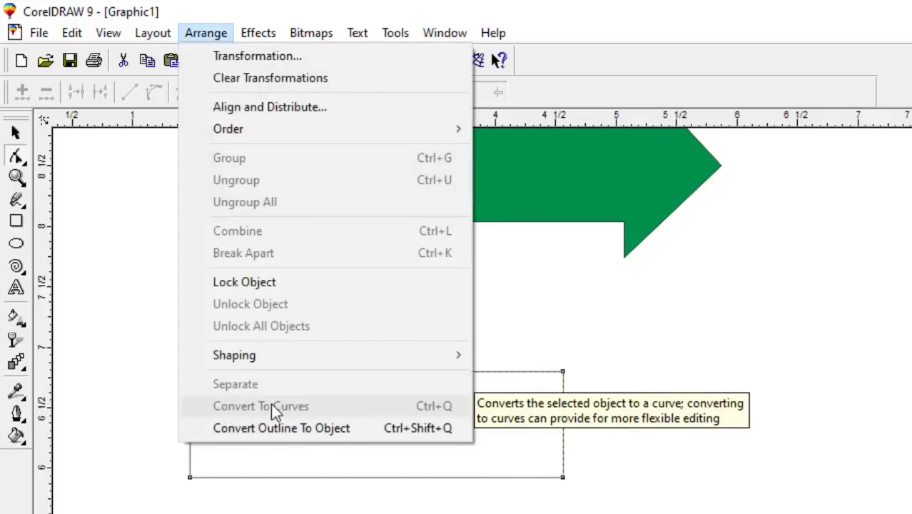
{"action": "left_click", "coordinate": [602, 368]}
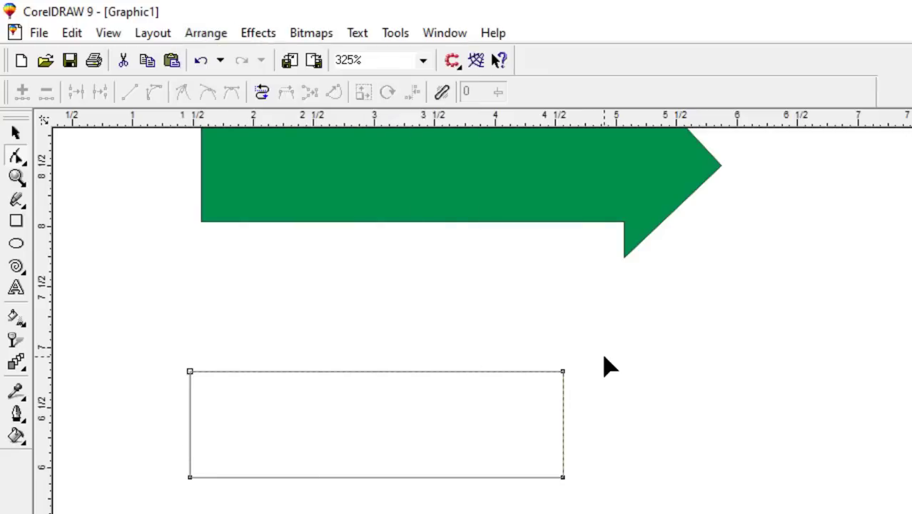
- Add a node on the lower rectangle's right edge, pull it outward into a point, and delete that node
{"action": "double_click", "coordinate": [564, 428]}
{"action": "left_click_drag", "start_coordinate": [564, 428], "coordinate": [746, 439]}
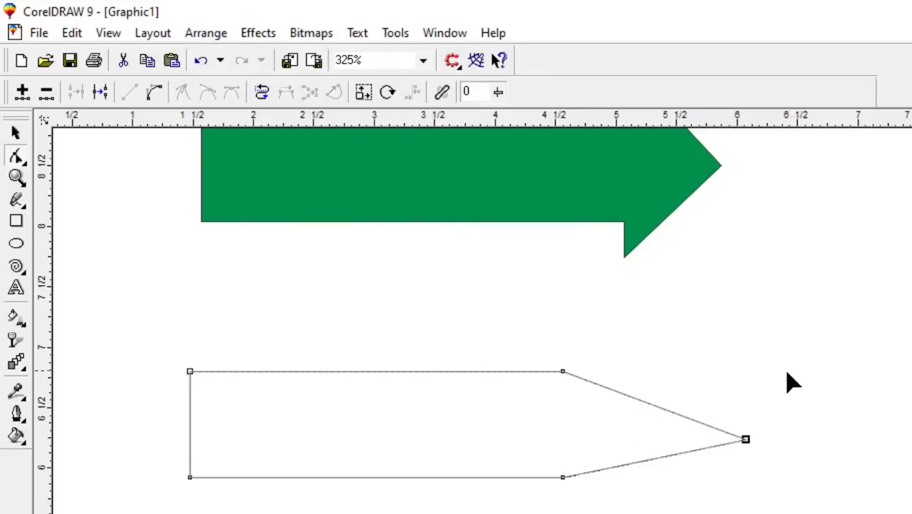
{"action": "left_click_drag", "start_coordinate": [761, 456], "coordinate": [700, 479]}
{"action": "key", "text": "Delete"}
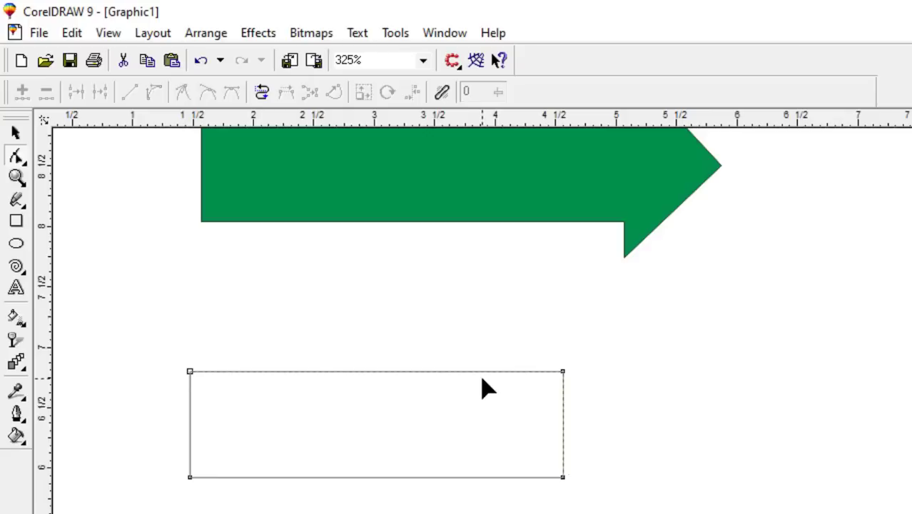
- Add a node on the lower rectangle's upper edge, pull it up into a peak, and delete that node
{"action": "left_click", "coordinate": [408, 371]}
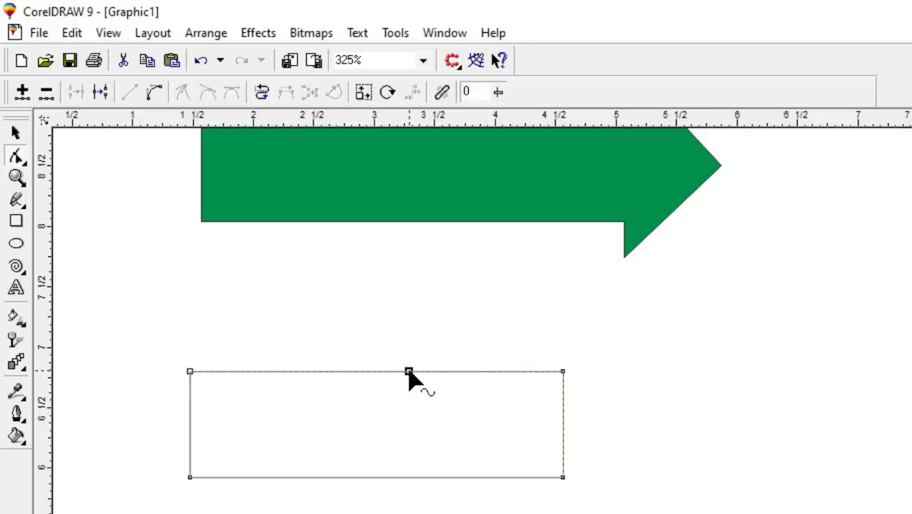
{"action": "left_click_drag", "start_coordinate": [408, 371], "coordinate": [379, 289]}
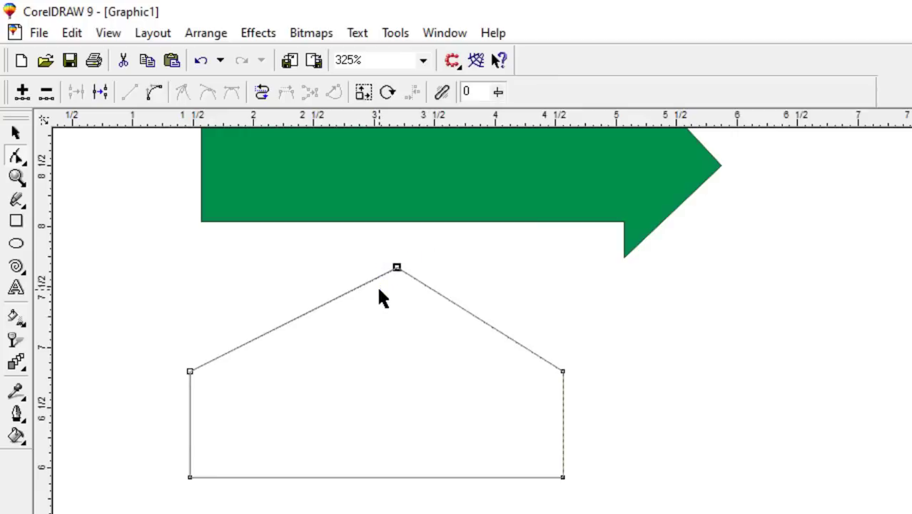
{"action": "key", "text": "Delete"}
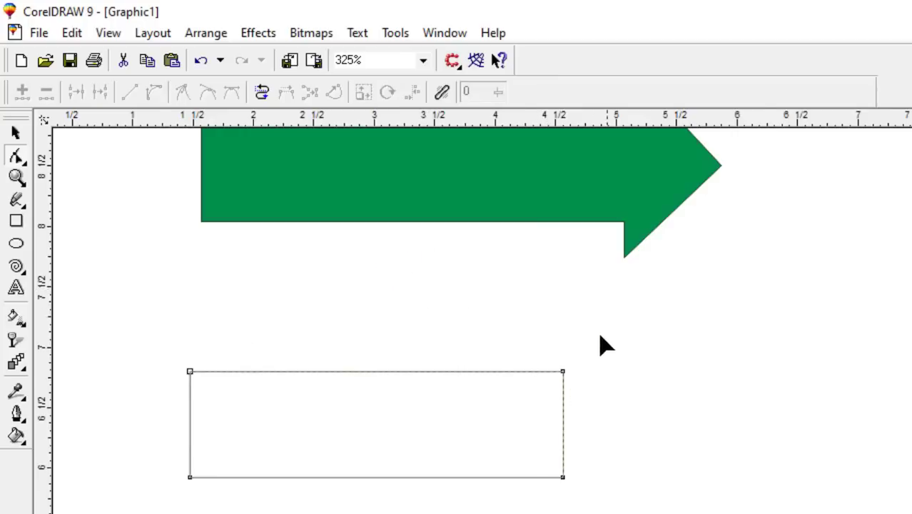
- Move the green arrow down and slightly left, just above the unfilled rectangle
{"action": "left_click", "coordinate": [521, 221]}
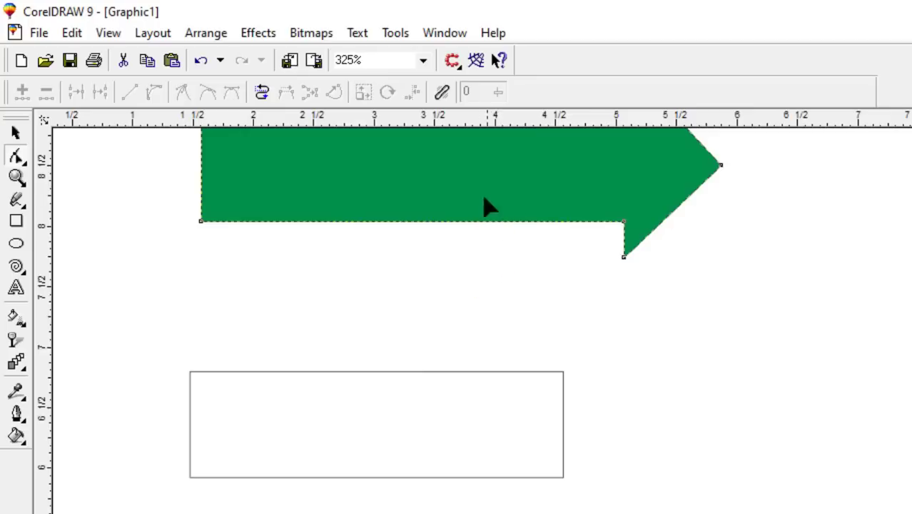
{"action": "left_click", "coordinate": [16, 133]}
{"action": "left_click_drag", "start_coordinate": [402, 237], "coordinate": [382, 289]}
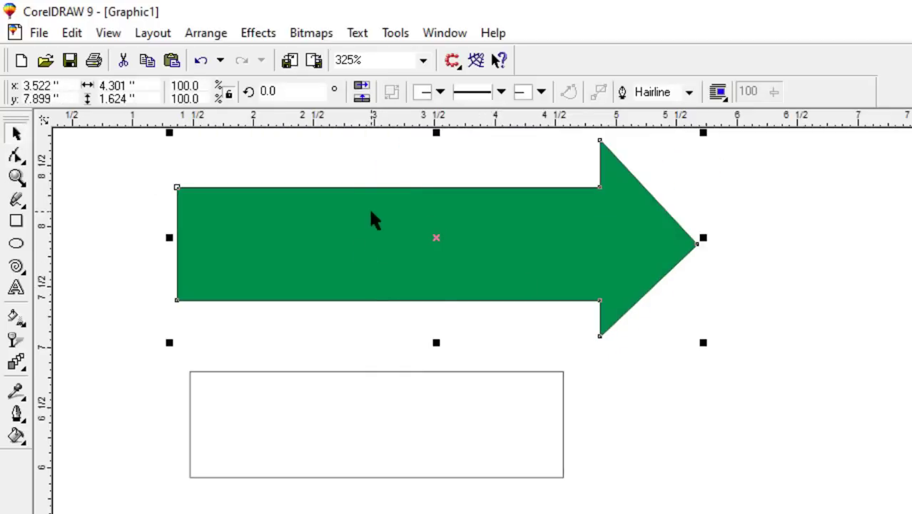
- Select the green arrow's tip node with the Shape tool and delete it
{"action": "key", "text": "F10"}
{"action": "left_click_drag", "start_coordinate": [747, 227], "coordinate": [663, 272]}
{"action": "key", "text": "Delete"}
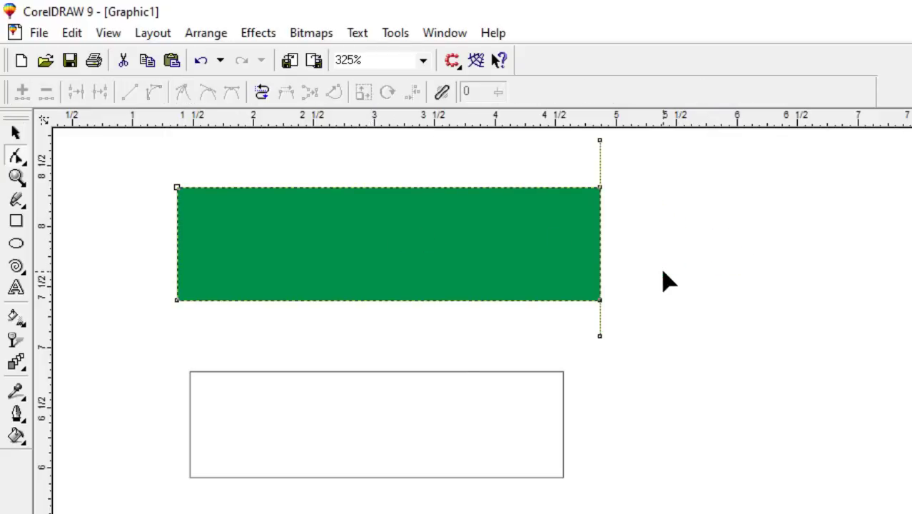
- Delete the lower and upper outer nodes of the green arrowhead to reduce the shape to a plain rectangle
{"action": "left_click_drag", "start_coordinate": [632, 314], "coordinate": [587, 357]}
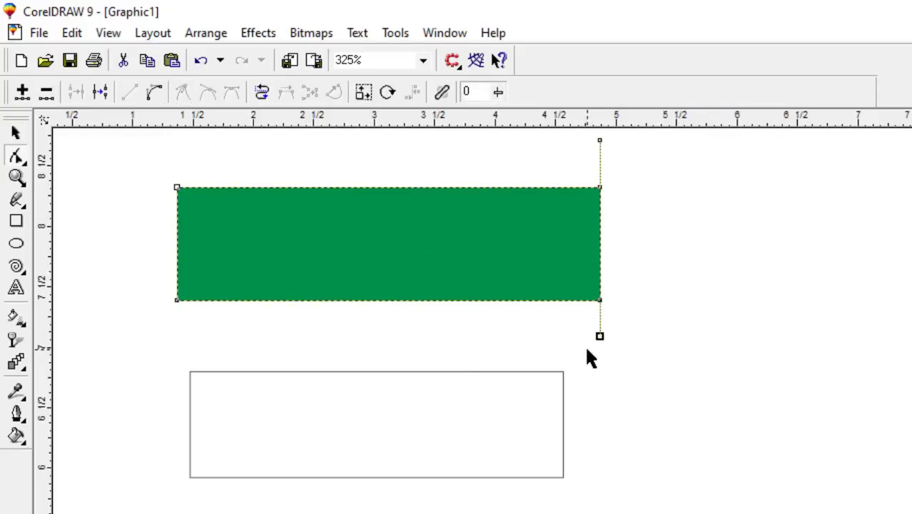
{"action": "key", "text": "Delete"}
{"action": "scroll", "coordinate": [570, 129], "scroll_direction": "up", "scroll_amount": 1}
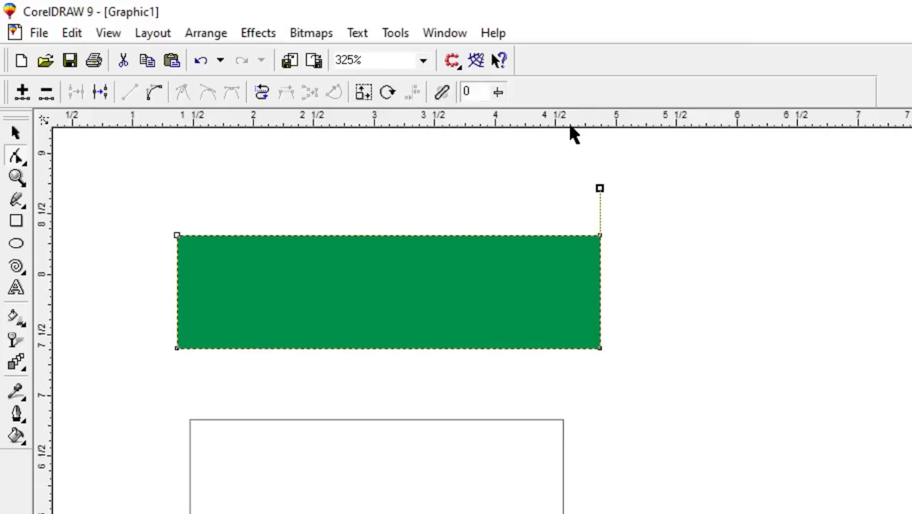
{"action": "key", "text": "Delete"}
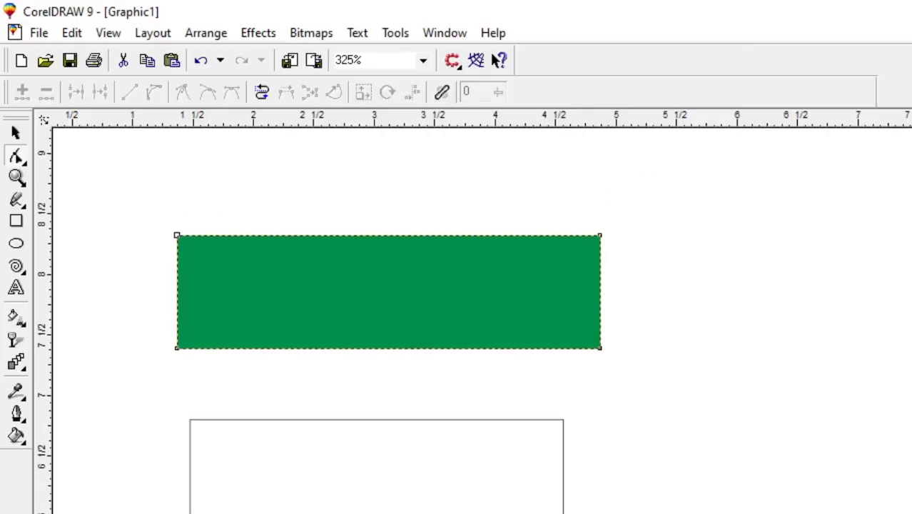
- Remove the green rectangle's fill and move the rectangle slightly to the right
{"action": "left_click", "coordinate": [16, 132]}
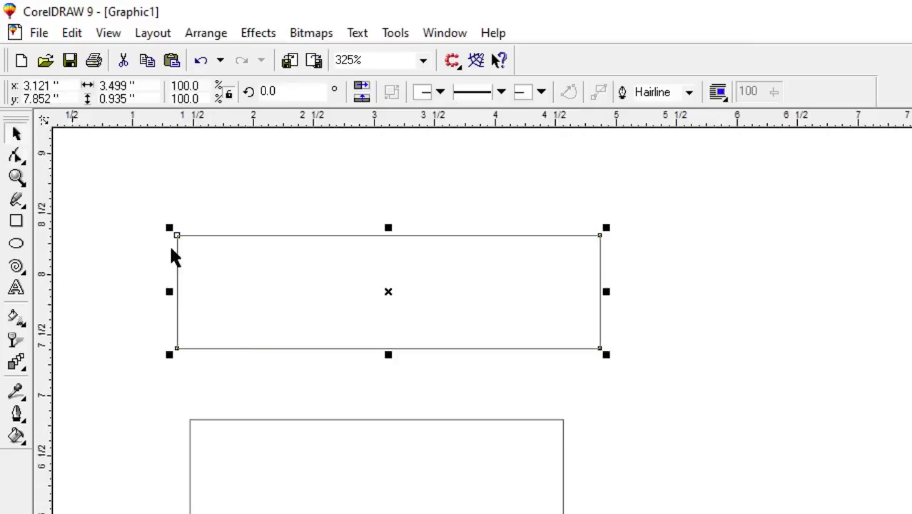
{"action": "left_click", "coordinate": [275, 440]}
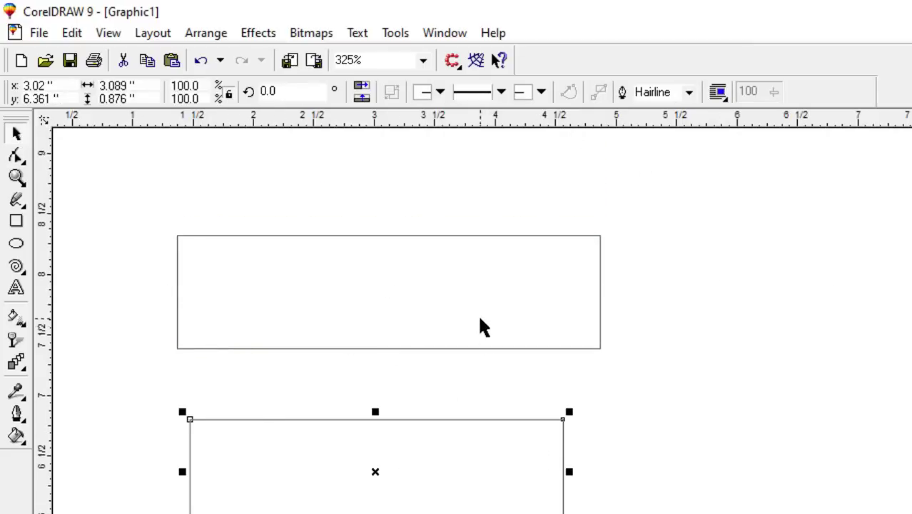
{"action": "left_click_drag", "start_coordinate": [480, 325], "coordinate": [495, 315]}
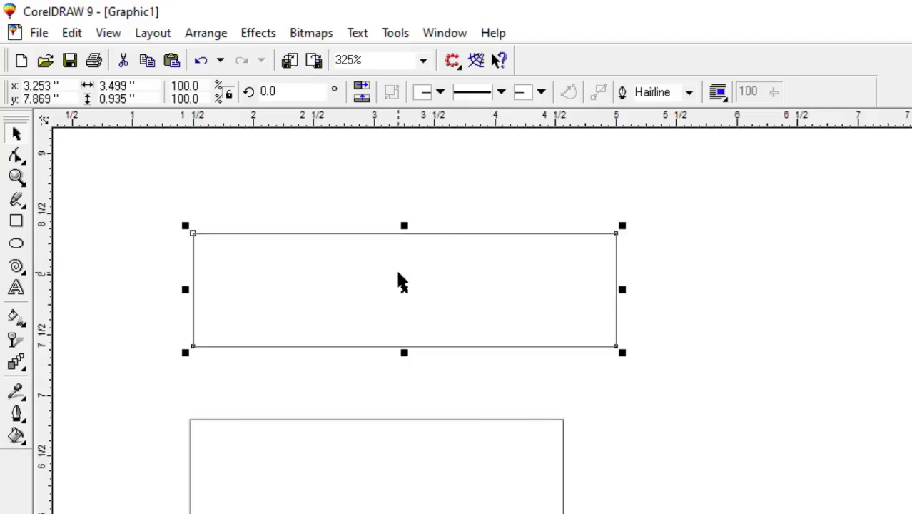
{"action": "key", "text": "F10"}
{"action": "left_click", "coordinate": [17, 135]}
{"action": "left_click", "coordinate": [284, 300]}
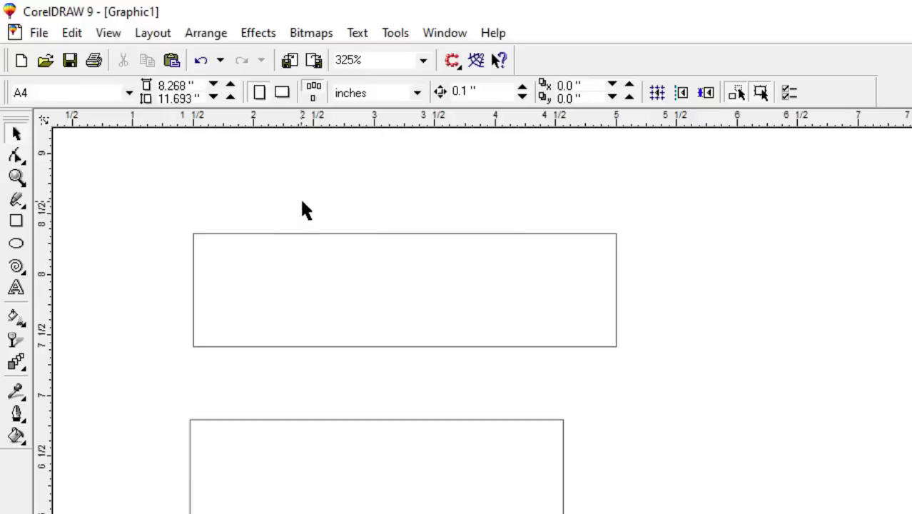
{"action": "left_click", "coordinate": [277, 270]}
{"action": "left_click_drag", "start_coordinate": [277, 271], "coordinate": [292, 270]}
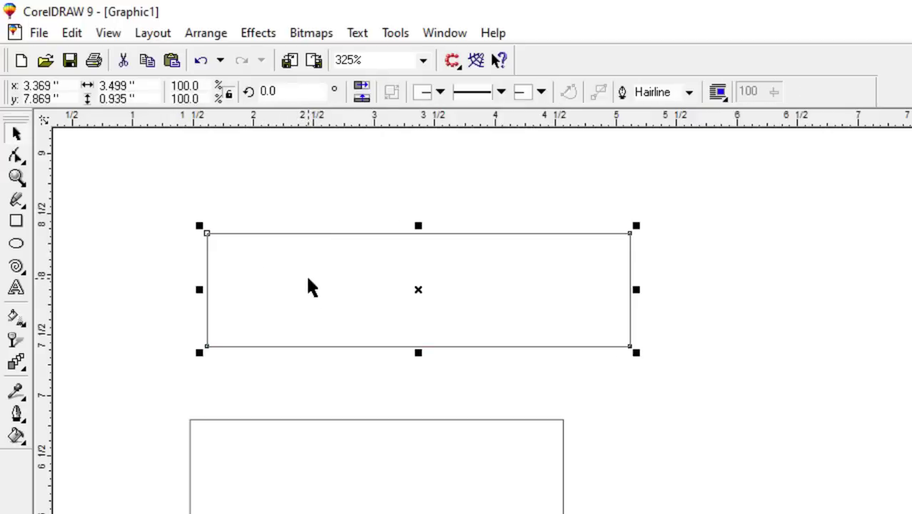
- Convert the upper edge of the upper rectangle from a line to a curve with the Shape tool
{"action": "key", "text": "F10"}
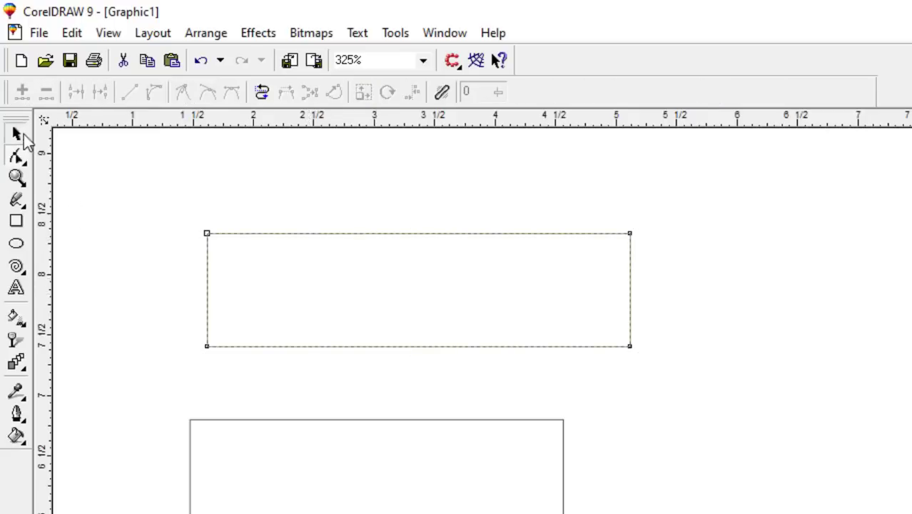
{"action": "left_click", "coordinate": [16, 133]}
{"action": "left_click", "coordinate": [299, 273]}
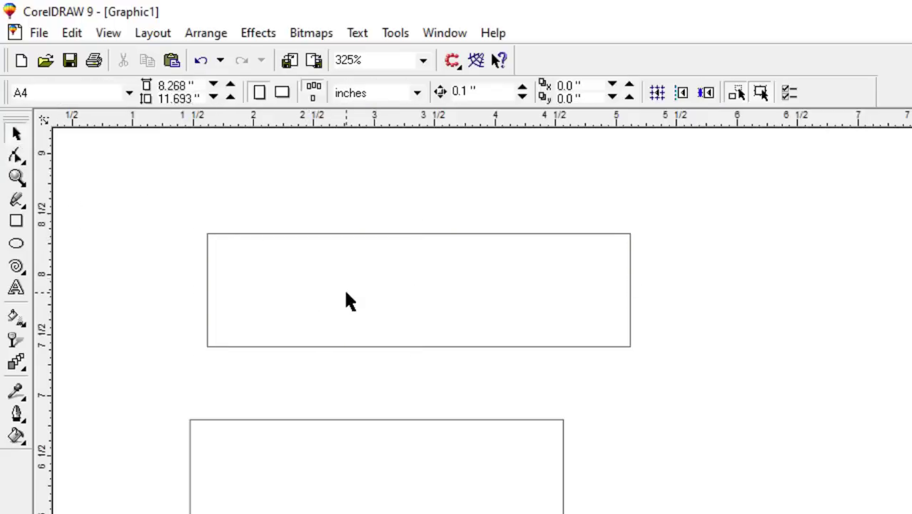
{"action": "key", "text": "F10"}
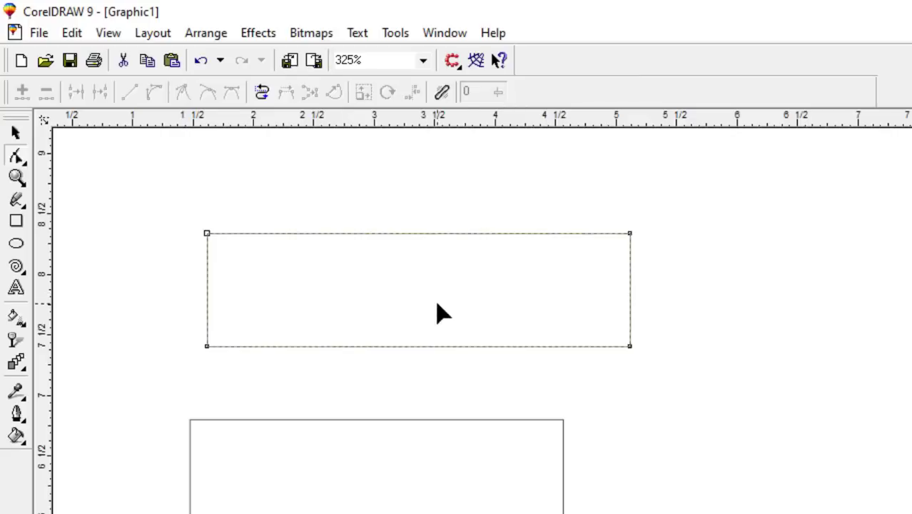
{"action": "left_click", "coordinate": [402, 234]}
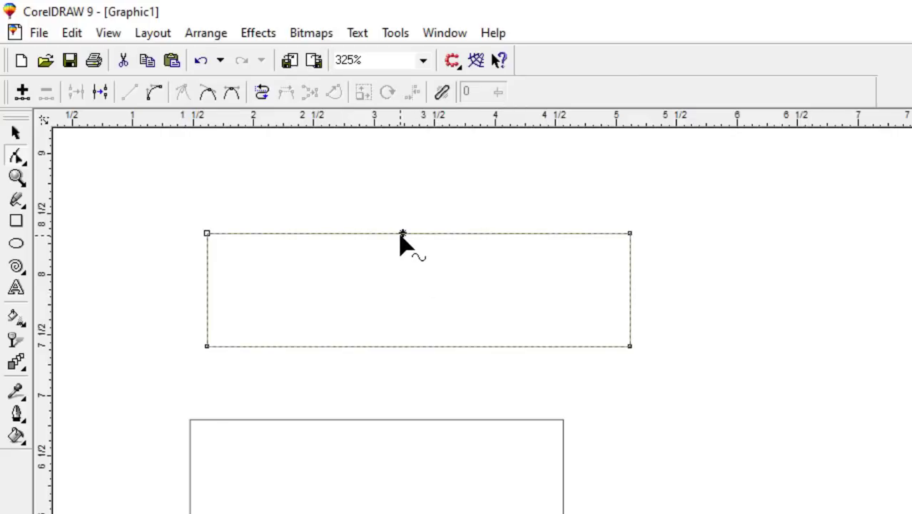
{"action": "left_click", "coordinate": [389, 234]}
{"action": "left_click", "coordinate": [153, 97]}
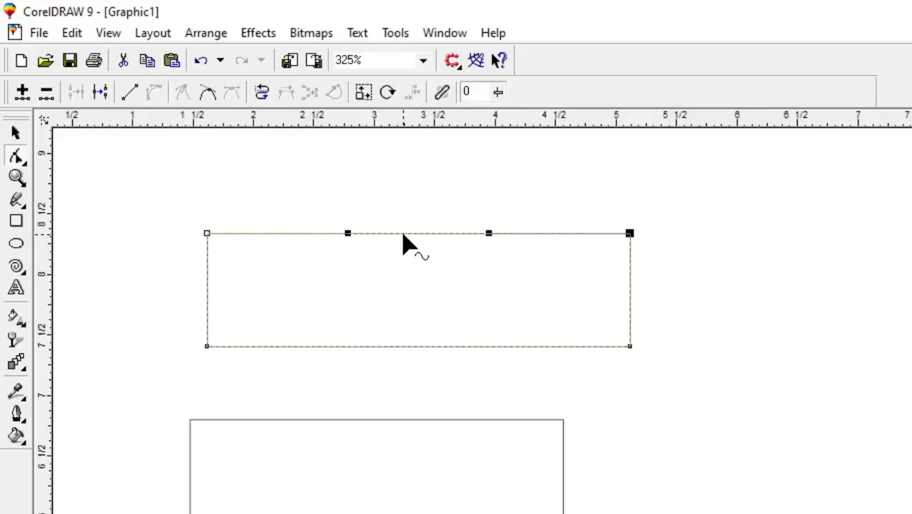
- Bend the upper edge into an upward arch, then pull its right control handle down to form an S-shaped wave
{"action": "left_click_drag", "start_coordinate": [402, 234], "coordinate": [407, 189]}
{"action": "left_click_drag", "start_coordinate": [663, 198], "coordinate": [601, 251]}
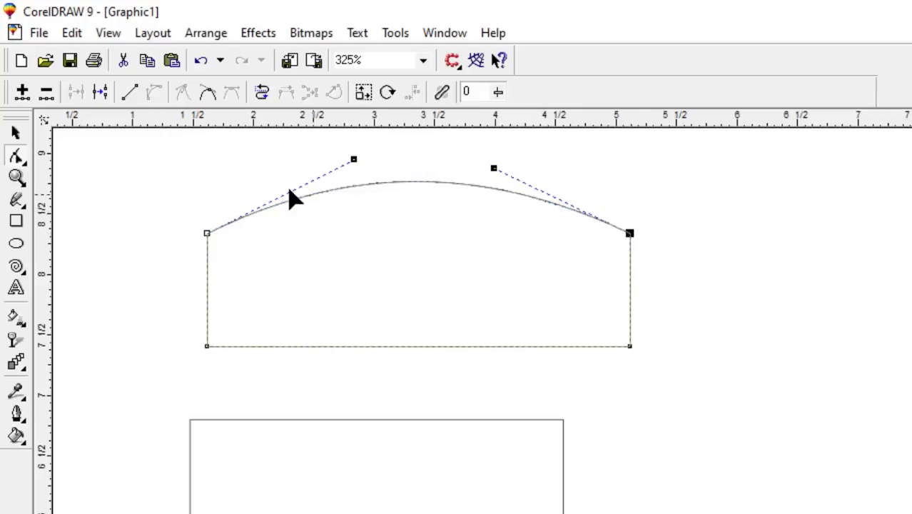
{"action": "left_click_drag", "start_coordinate": [194, 187], "coordinate": [223, 250]}
{"action": "left_click_drag", "start_coordinate": [745, 192], "coordinate": [582, 251]}
{"action": "left_click_drag", "start_coordinate": [493, 169], "coordinate": [492, 293]}
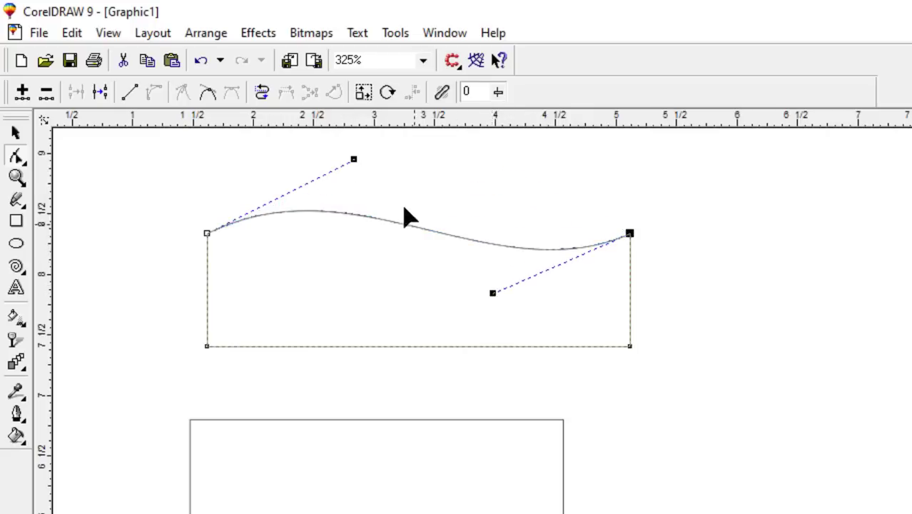
- Refine the upper wave by raising its left control handle slightly and pulling the right one further down
{"action": "left_click", "coordinate": [357, 174]}
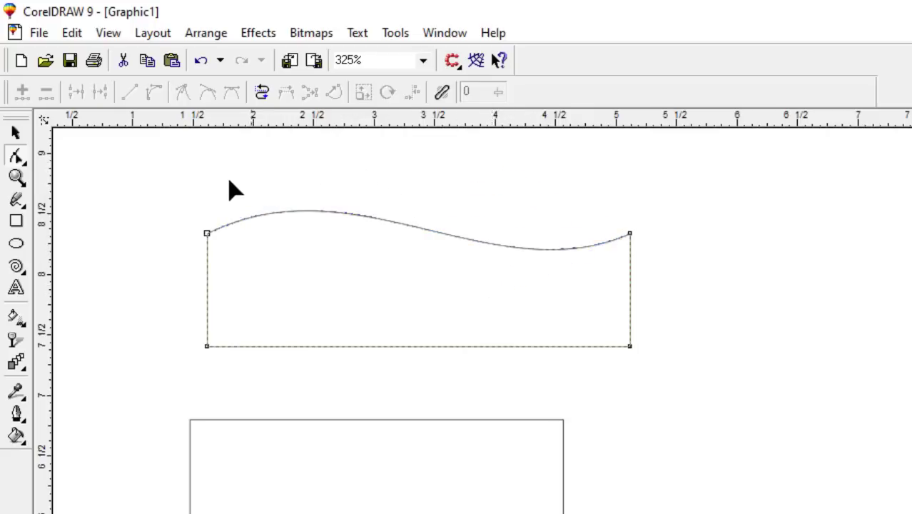
{"action": "left_click", "coordinate": [209, 233]}
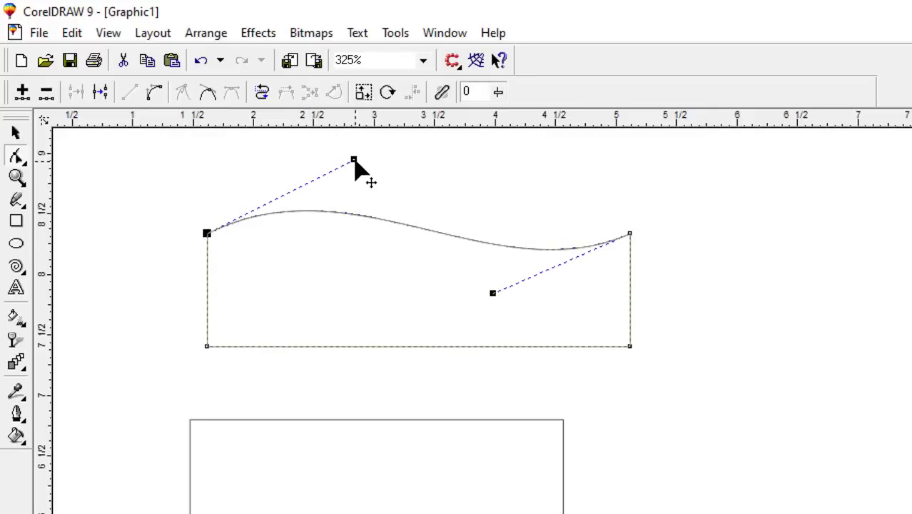
{"action": "left_click_drag", "start_coordinate": [354, 160], "coordinate": [354, 151]}
{"action": "left_click_drag", "start_coordinate": [492, 294], "coordinate": [504, 310]}
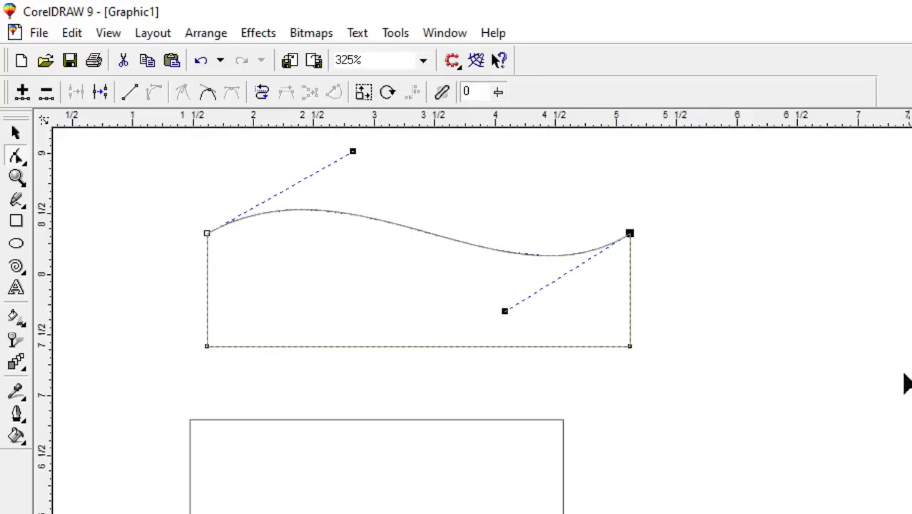
{"action": "left_click", "coordinate": [418, 347]}
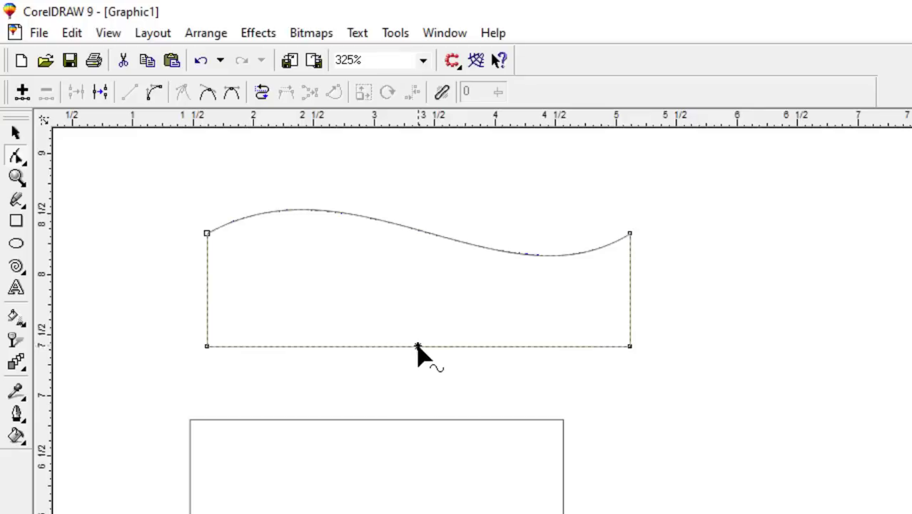
{"action": "left_click_drag", "start_coordinate": [417, 346], "coordinate": [408, 306]}
{"action": "key", "text": "ctrl+z"}
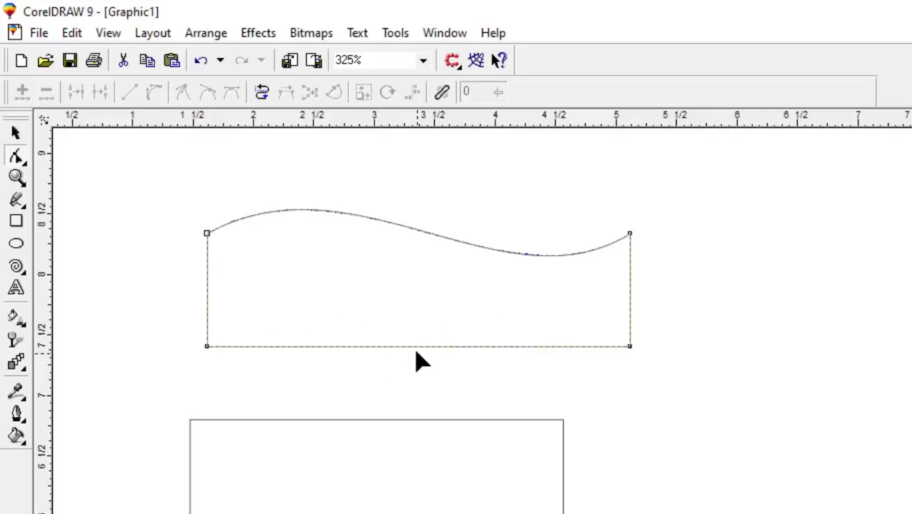
- Convert the same shape's lower edge to a curve and pull its left handle up and right handle down to match the upper wave
{"action": "left_click", "coordinate": [415, 345]}
{"action": "left_click", "coordinate": [154, 93]}
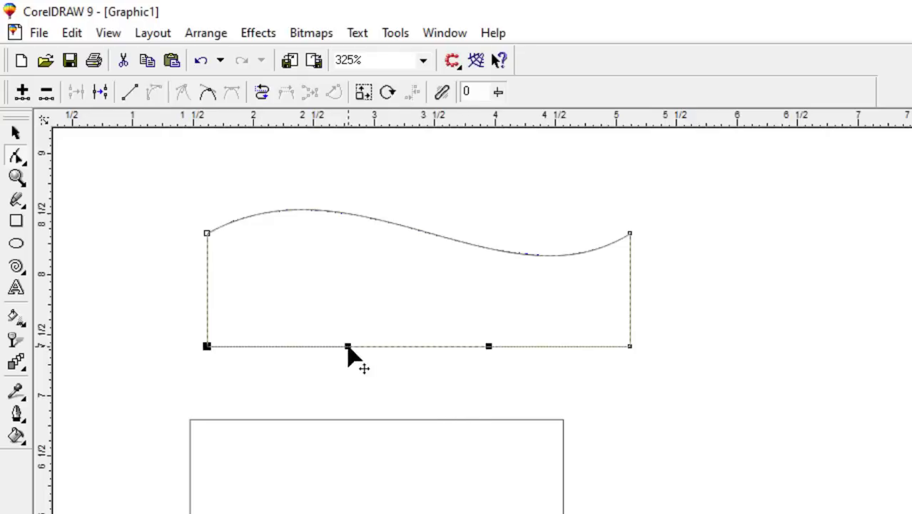
{"action": "left_click_drag", "start_coordinate": [348, 348], "coordinate": [346, 263]}
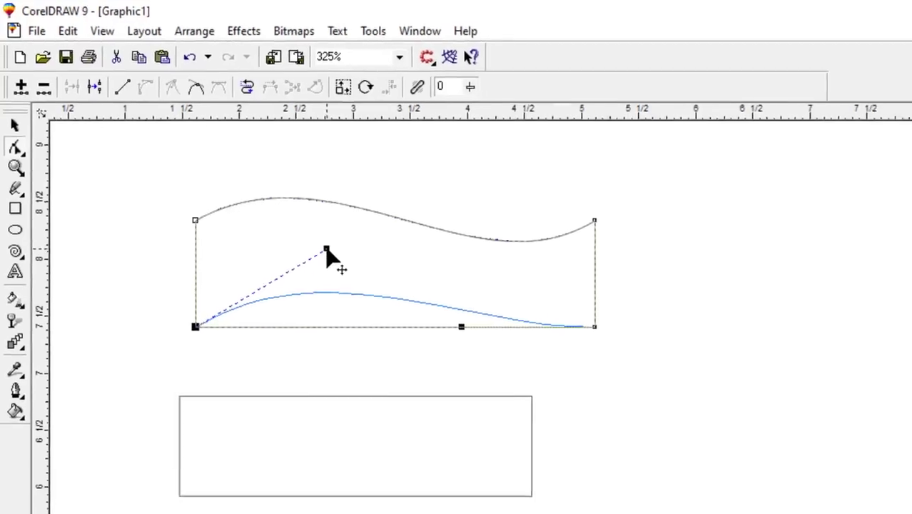
{"action": "left_click_drag", "start_coordinate": [426, 302], "coordinate": [429, 353]}
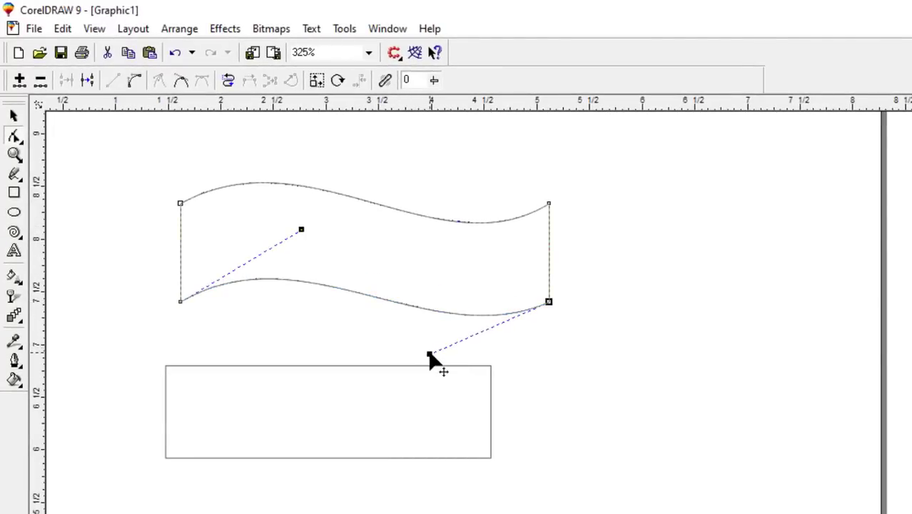
- Select the wavy shape and fill it with Blue
{"action": "left_click", "coordinate": [14, 115]}
{"action": "left_click", "coordinate": [344, 253]}
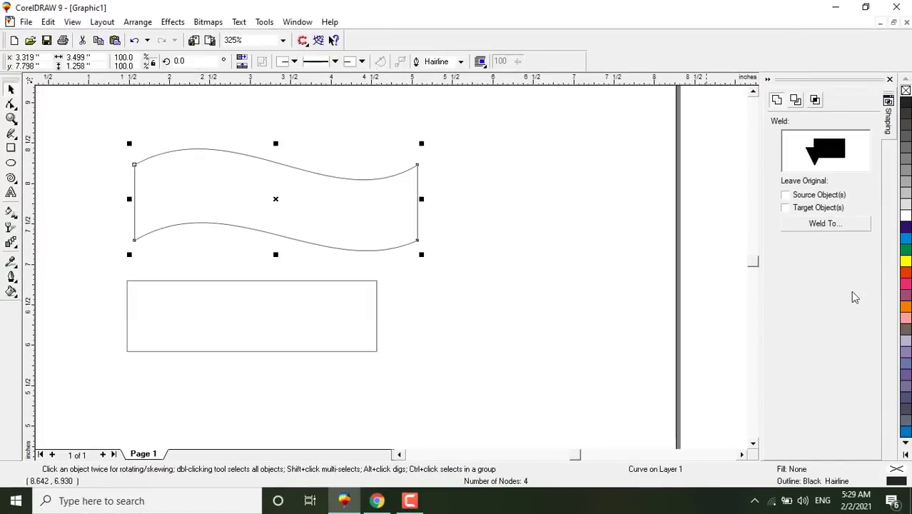
{"action": "left_click", "coordinate": [905, 227]}
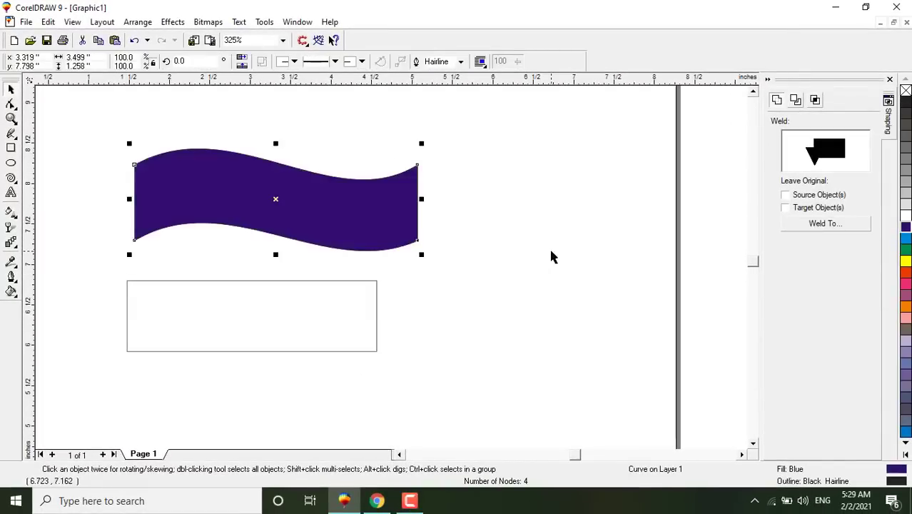
- Place a duplicate of the blue wavy shape slightly up and to the left, and fill the copy with Yellow
{"action": "left_click_drag", "start_coordinate": [403, 215], "coordinate": [399, 209]}
{"action": "left_click", "coordinate": [905, 101]}
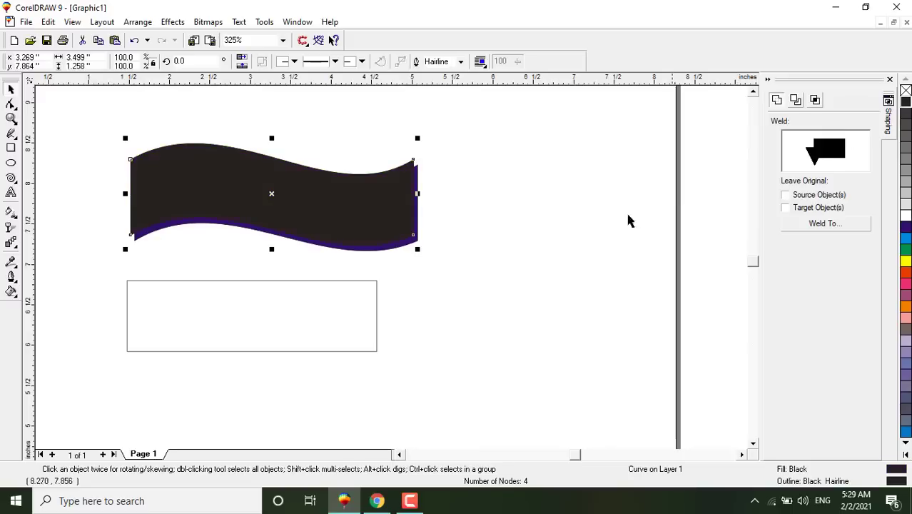
{"action": "left_click", "coordinate": [515, 237]}
{"action": "left_click", "coordinate": [404, 228]}
{"action": "left_click", "coordinate": [905, 260]}
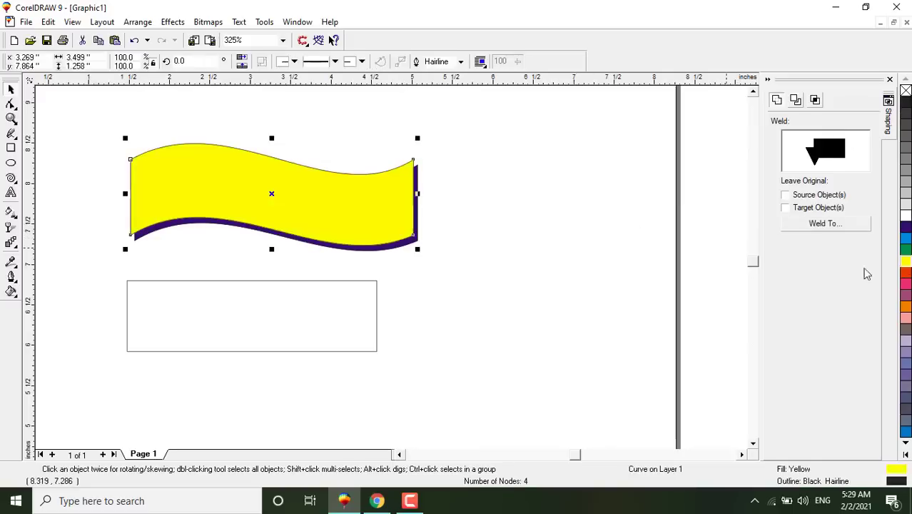
{"action": "left_click", "coordinate": [580, 276]}
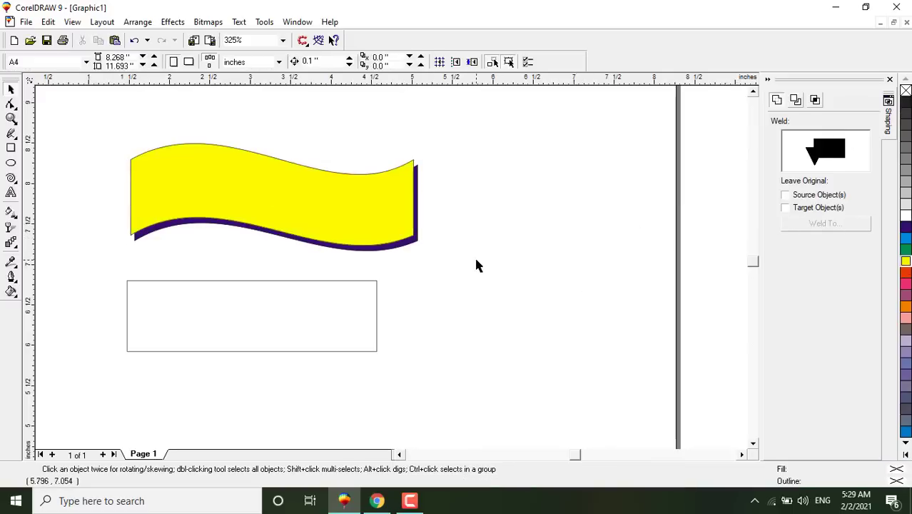
- Move the unfilled rectangle slightly down and to the right, below the wavy shapes
{"action": "left_click_drag", "start_coordinate": [342, 311], "coordinate": [421, 336]}
{"action": "left_click_drag", "start_coordinate": [351, 339], "coordinate": [319, 341]}
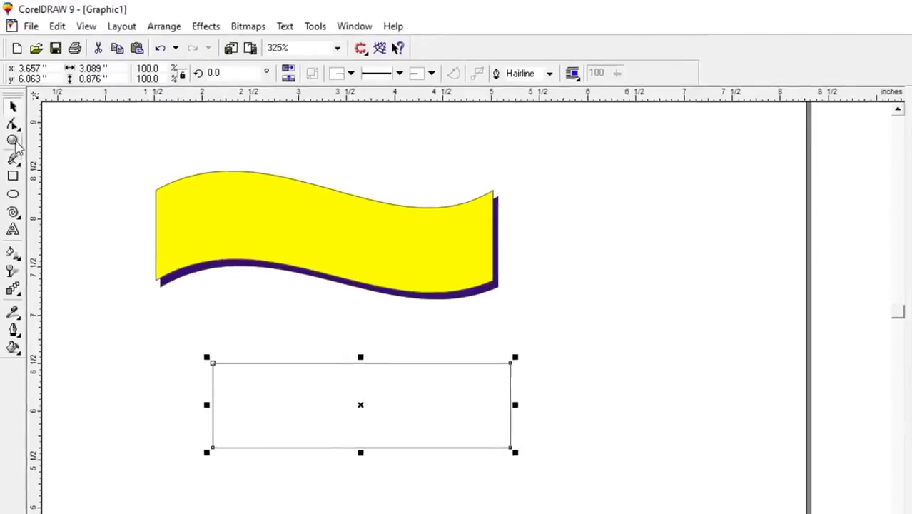
{"action": "left_click_drag", "start_coordinate": [305, 405], "coordinate": [275, 390]}
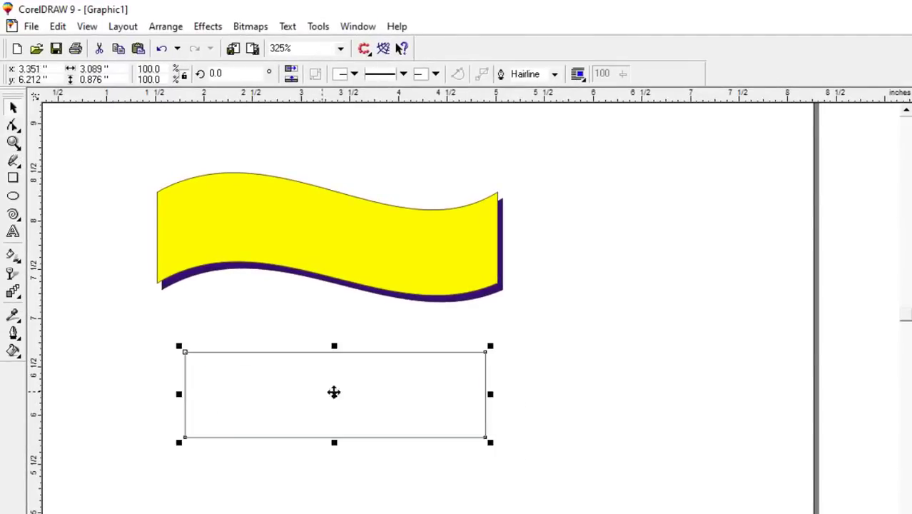
- Convert the upper edge of the unfilled rectangle from a line to a curve with the Shape tool
{"action": "left_click", "coordinate": [382, 397]}
{"action": "key", "text": "F10"}
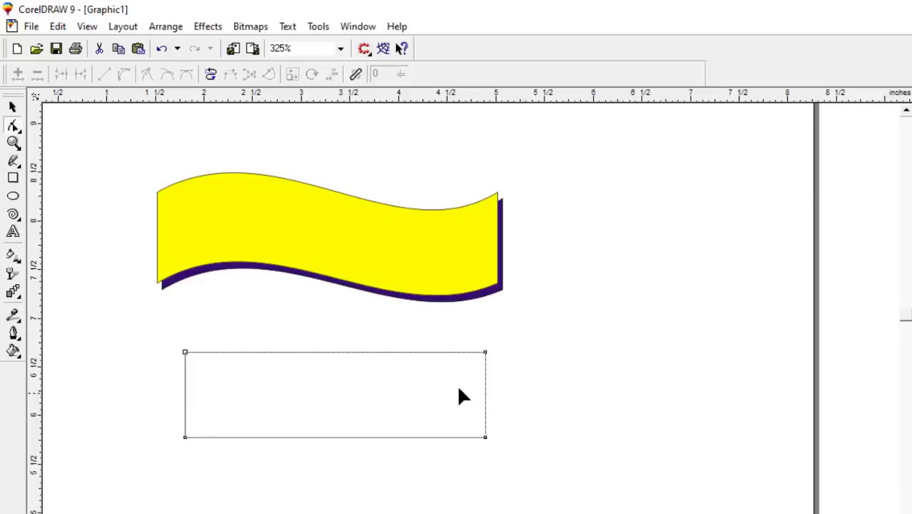
{"action": "left_click", "coordinate": [330, 351]}
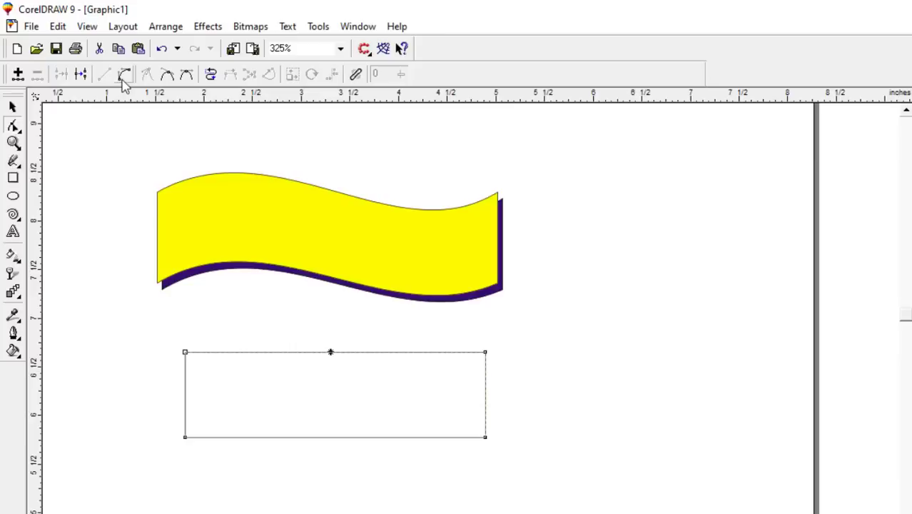
{"action": "left_click", "coordinate": [321, 349]}
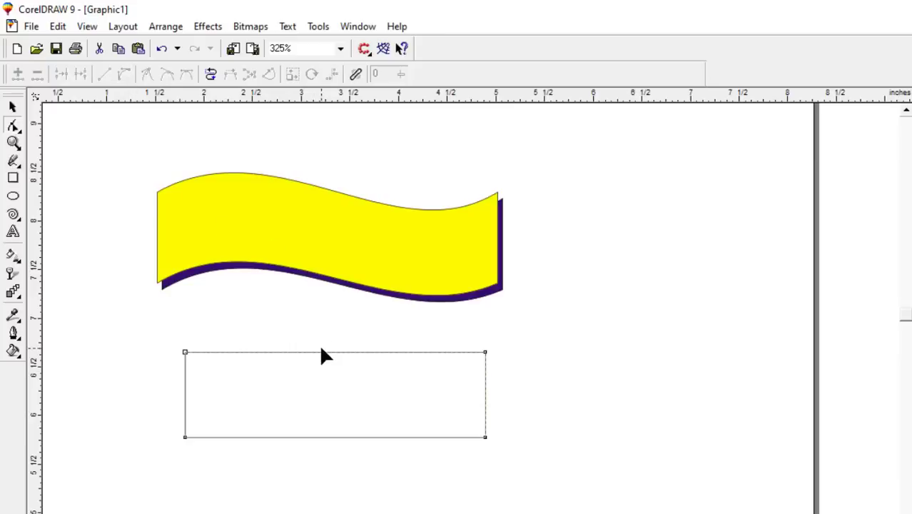
{"action": "left_click", "coordinate": [322, 351]}
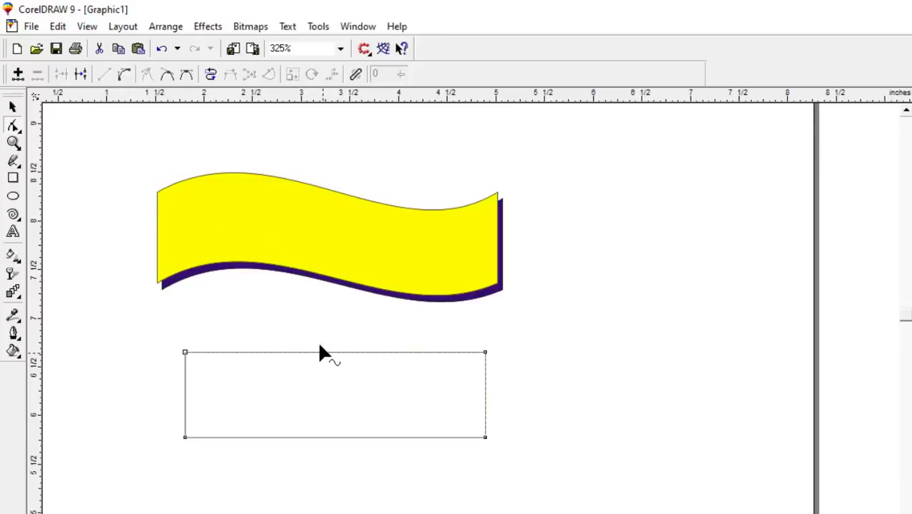
{"action": "left_click", "coordinate": [125, 75]}
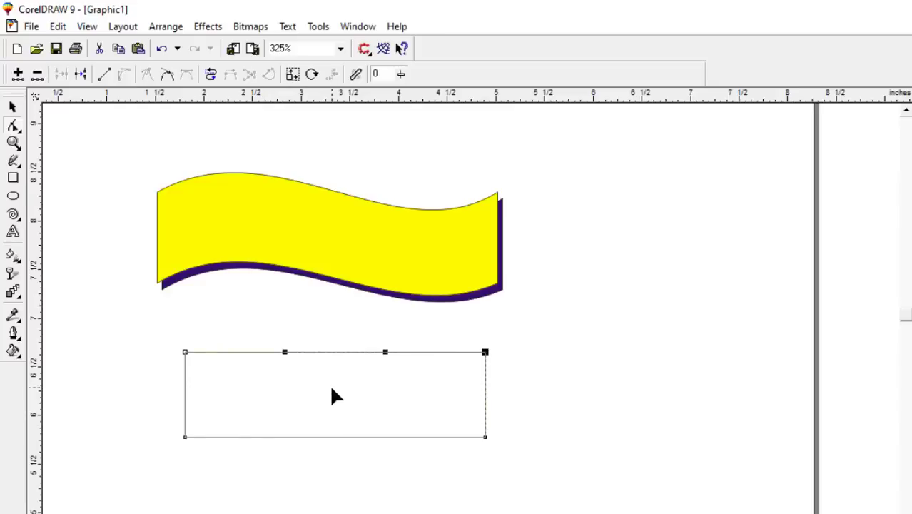
- Bend the unfilled rectangle's upper edge into an arch, convert its lower edge to a curve and bend that upward as well
{"action": "left_click_drag", "start_coordinate": [324, 351], "coordinate": [325, 309]}
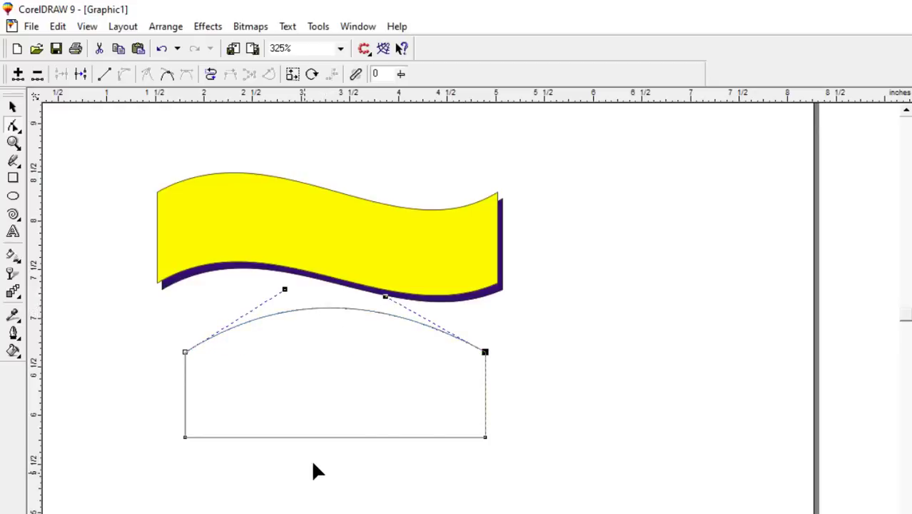
{"action": "left_click", "coordinate": [335, 439]}
{"action": "double_click", "coordinate": [334, 437]}
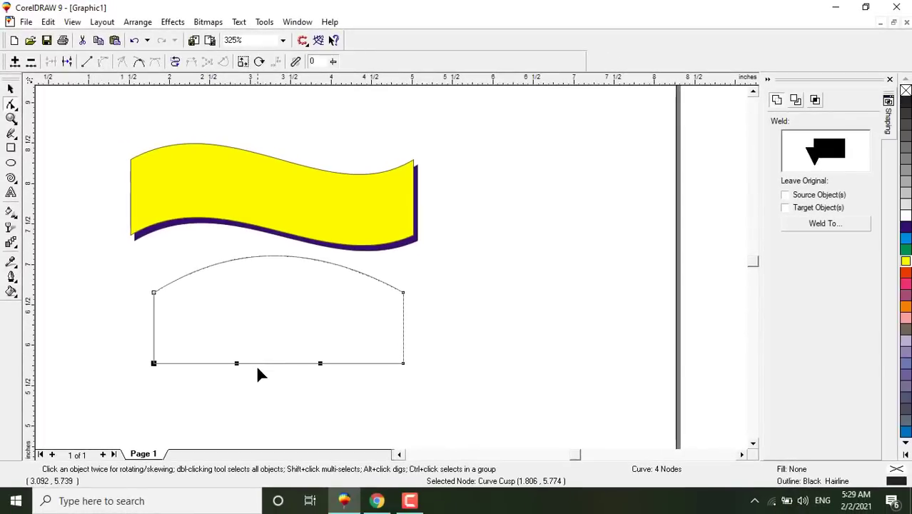
{"action": "left_click_drag", "start_coordinate": [261, 365], "coordinate": [263, 316]}
- Fill the arched shape with Magenta and place a duplicate of it directly below
{"action": "left_click", "coordinate": [11, 88]}
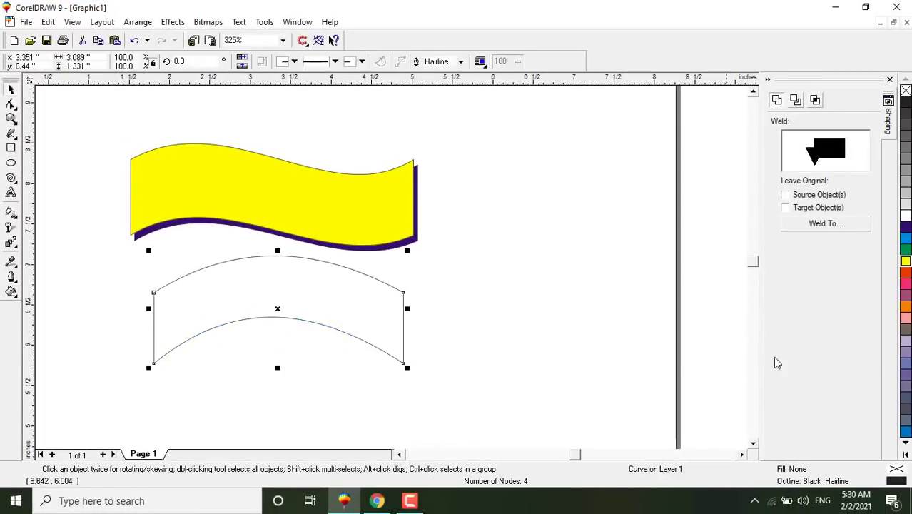
{"action": "left_click", "coordinate": [905, 284]}
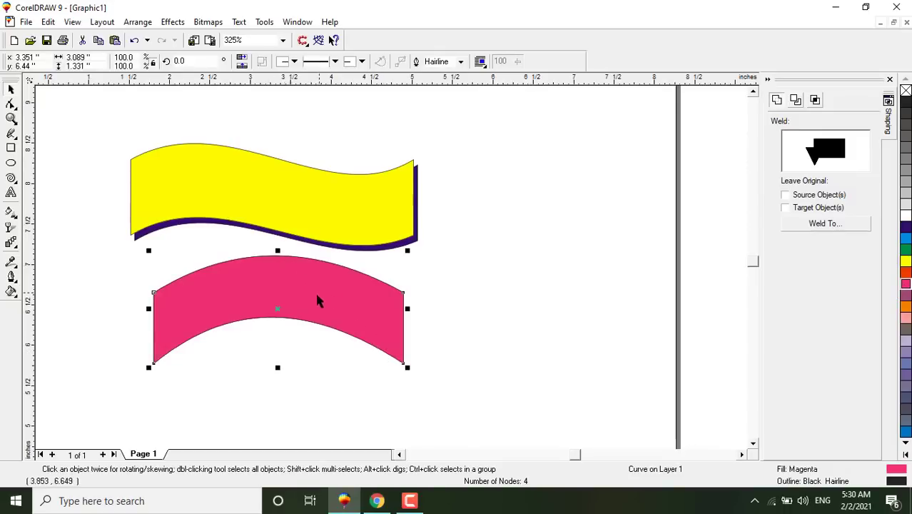
{"action": "left_click_drag", "start_coordinate": [316, 299], "coordinate": [316, 397]}
{"action": "scroll", "coordinate": [316, 266], "scroll_direction": "down", "scroll_amount": 2}
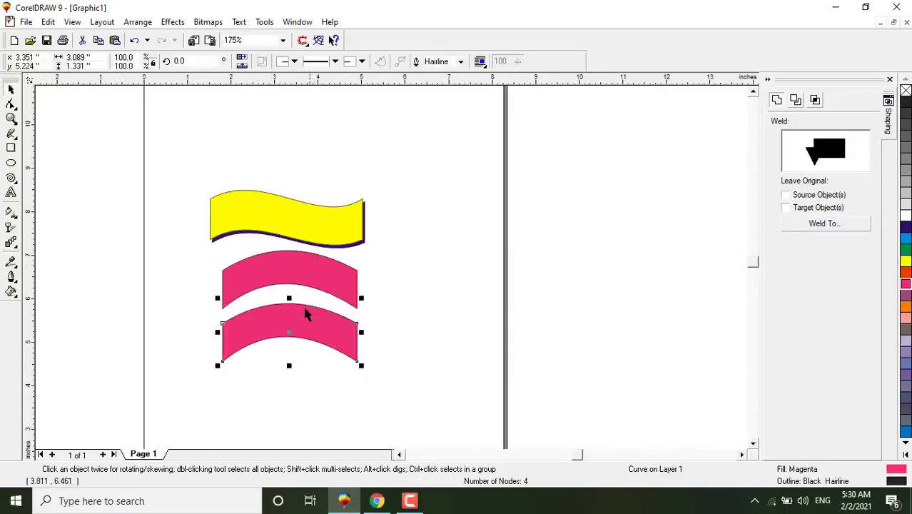
{"action": "scroll", "coordinate": [304, 307], "scroll_direction": "up", "scroll_amount": 6}
{"action": "scroll", "coordinate": [385, 321], "scroll_direction": "down", "scroll_amount": 1}
{"action": "scroll", "coordinate": [362, 321], "scroll_direction": "down", "scroll_amount": 2}
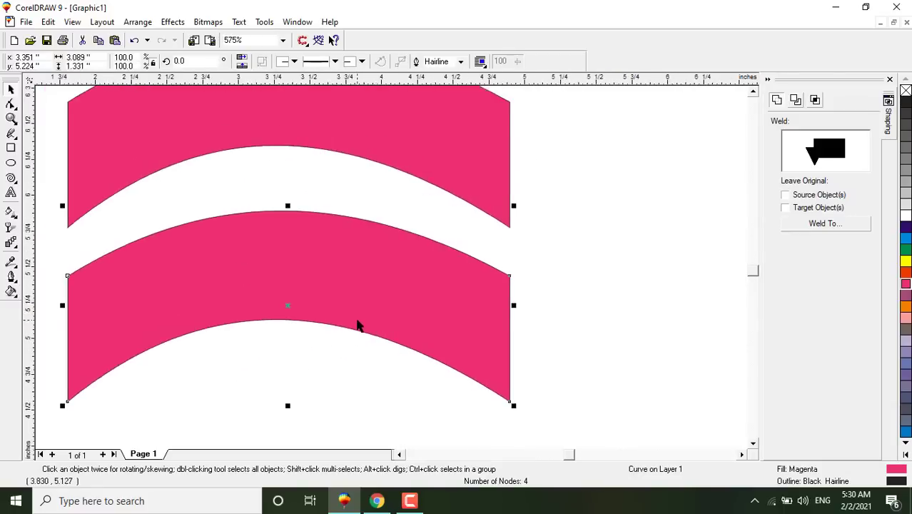
{"action": "scroll", "coordinate": [350, 340], "scroll_direction": "up", "scroll_amount": 2}
{"action": "scroll", "coordinate": [416, 272], "scroll_direction": "down", "scroll_amount": 1}
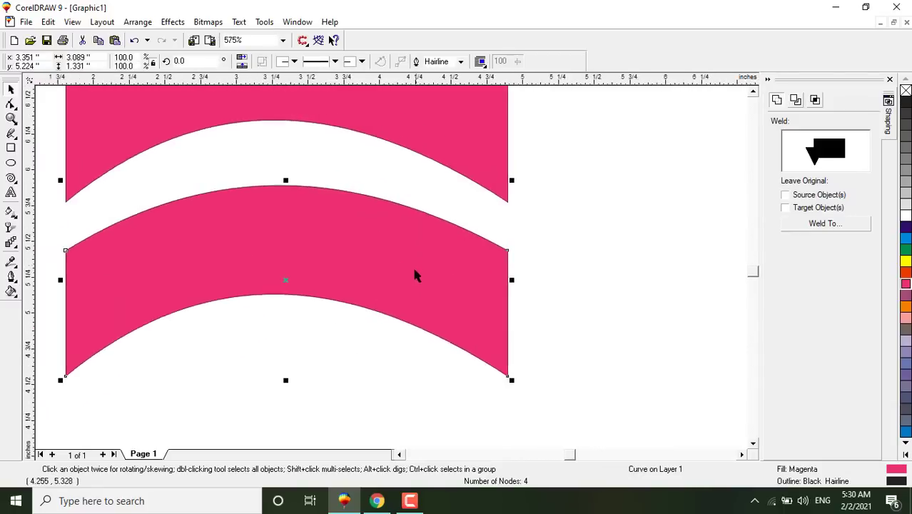
{"action": "scroll", "coordinate": [385, 278], "scroll_direction": "down", "scroll_amount": 1}
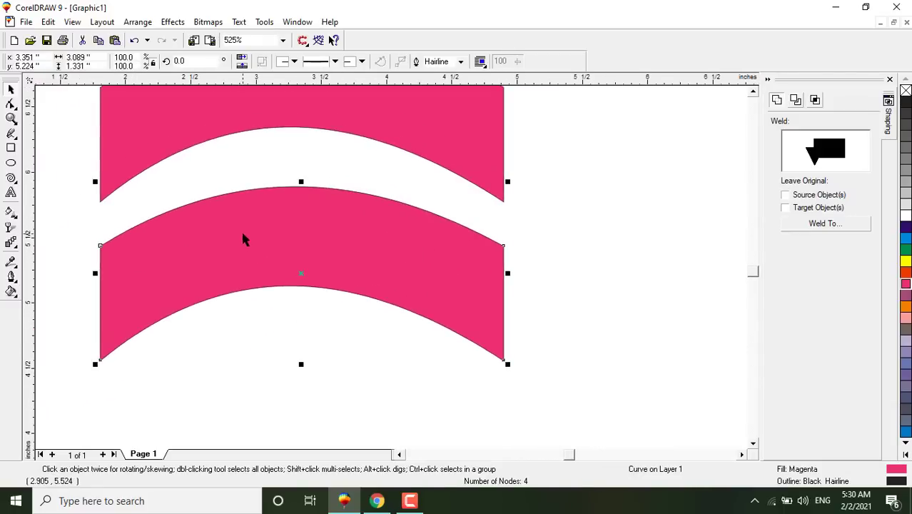
- Mirror the lower magenta arch vertically and position it just below the upper arch with their ends facing each other
{"action": "left_click_drag", "start_coordinate": [242, 238], "coordinate": [254, 245]}
{"action": "left_click", "coordinate": [282, 180]}
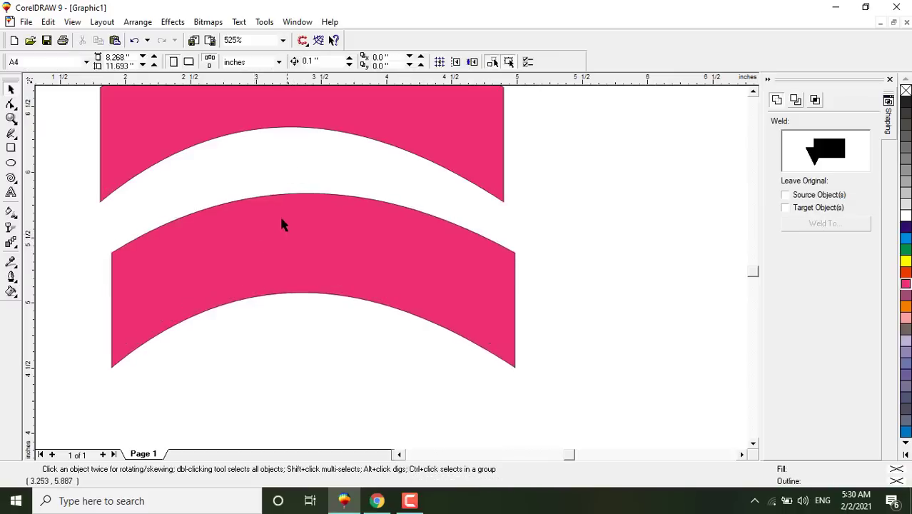
{"action": "left_click", "coordinate": [281, 224]}
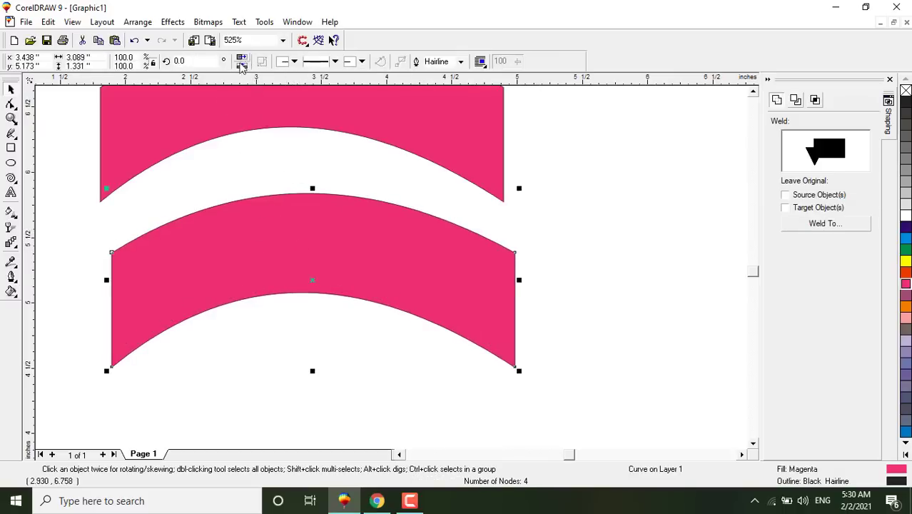
{"action": "left_click", "coordinate": [242, 62]}
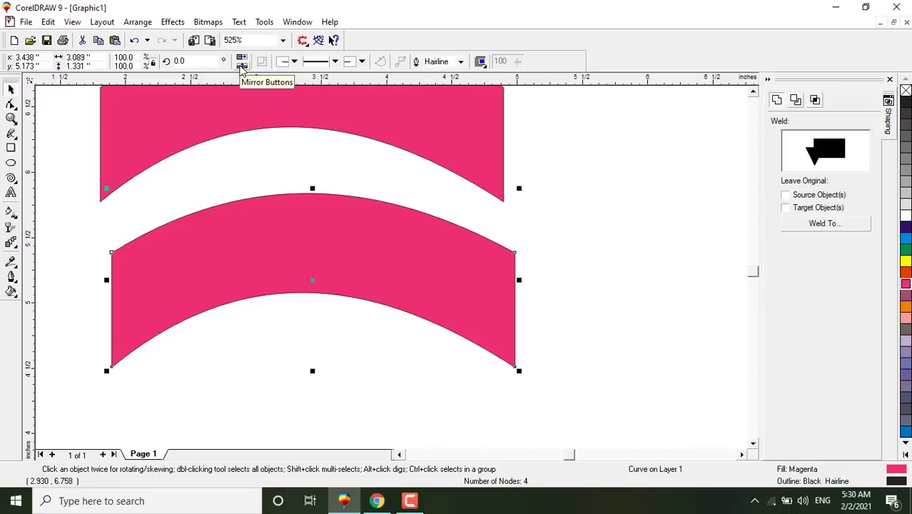
{"action": "left_click", "coordinate": [241, 67]}
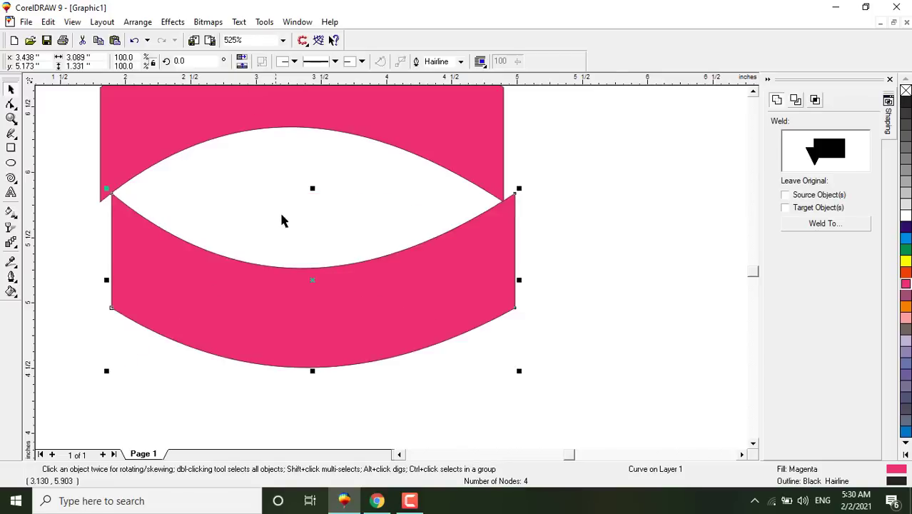
{"action": "left_click_drag", "start_coordinate": [268, 308], "coordinate": [253, 335]}
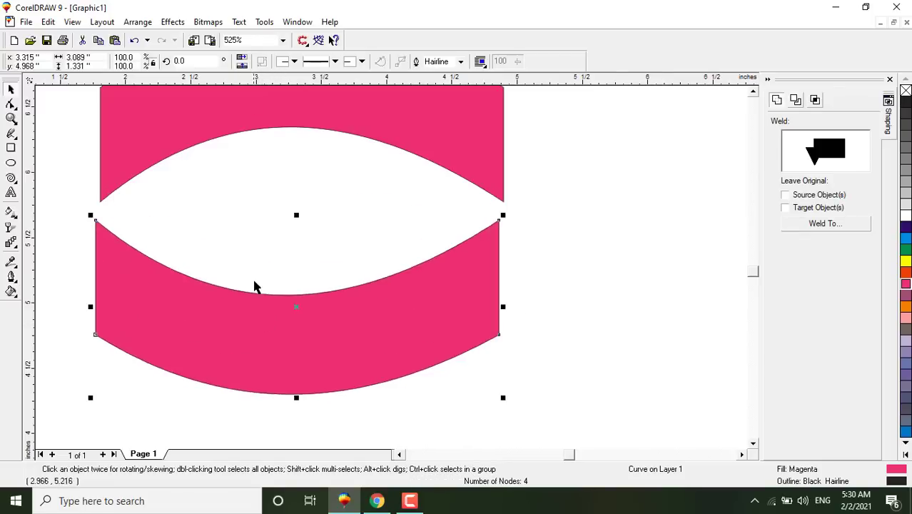
- Flip the lower magenta shape vertically back and forth to demonstrate mirroring
{"action": "left_click", "coordinate": [242, 66]}
{"action": "left_click", "coordinate": [242, 67]}
{"action": "left_click", "coordinate": [241, 67]}
{"action": "left_click", "coordinate": [241, 67]}
- Place a duplicate of the yellow wavy shape in the empty area to the right of the existing shapes
{"action": "scroll", "coordinate": [281, 208], "scroll_direction": "down", "scroll_amount": 3}
{"action": "scroll", "coordinate": [293, 121], "scroll_direction": "up", "scroll_amount": 3}
{"action": "left_click", "coordinate": [198, 140]}
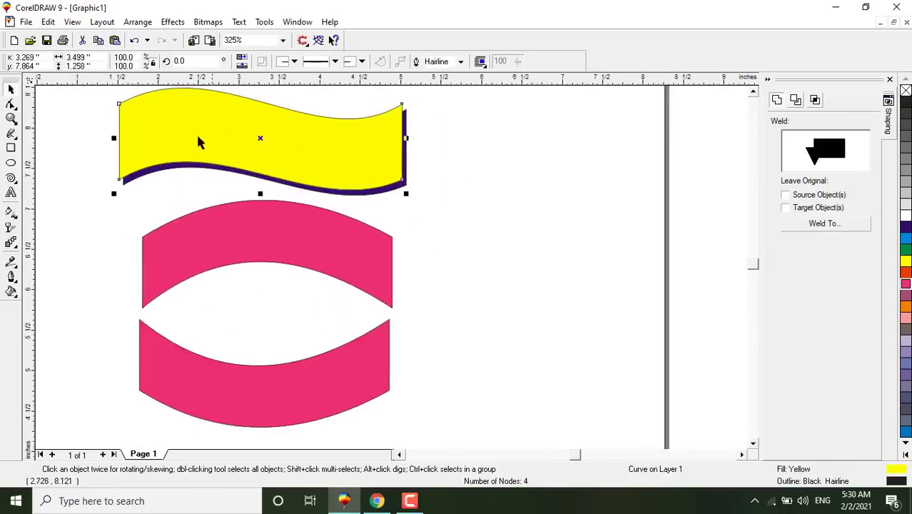
{"action": "left_click_drag", "start_coordinate": [200, 145], "coordinate": [499, 187]}
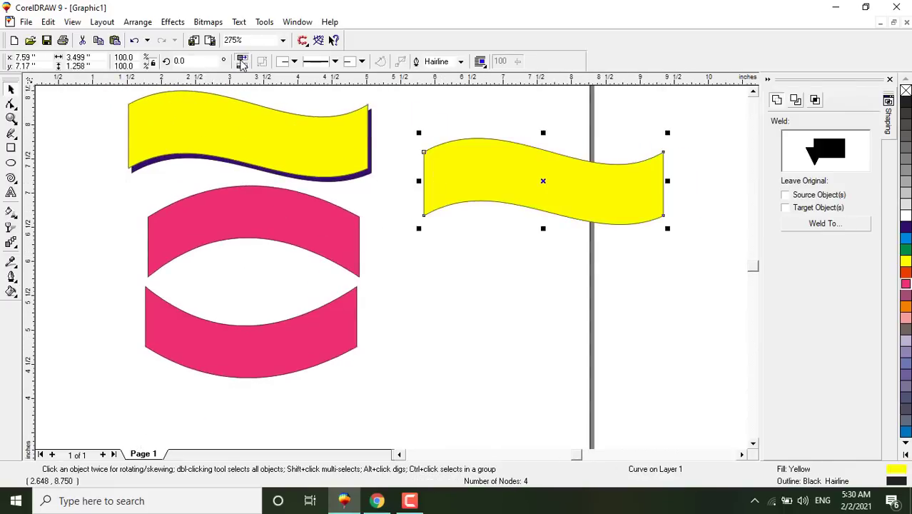
- Mirror the yellow wavy duplicate horizontally back and forth
{"action": "left_click", "coordinate": [241, 64]}
{"action": "left_click", "coordinate": [241, 64]}
{"action": "left_click", "coordinate": [241, 64]}
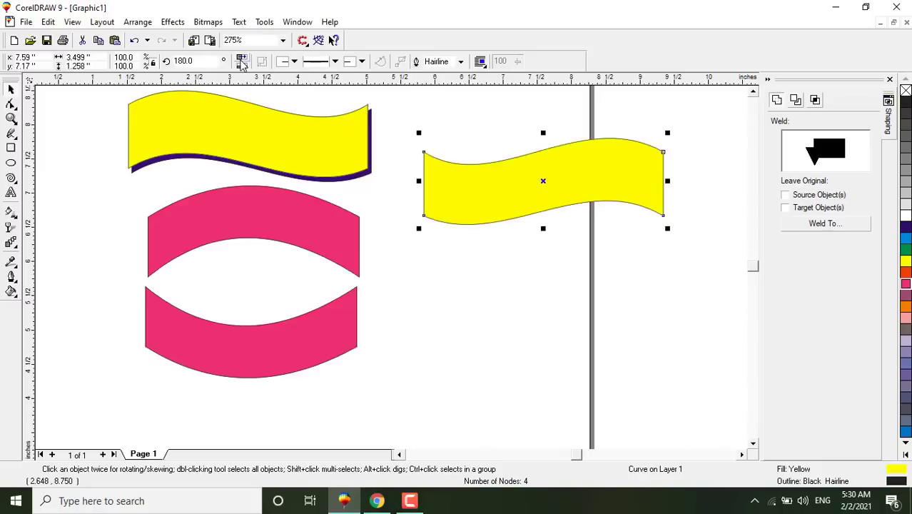
{"action": "left_click", "coordinate": [241, 64]}
- Flip the lower magenta shape vertically so that it arches upward like the one above
{"action": "left_click", "coordinate": [270, 331]}
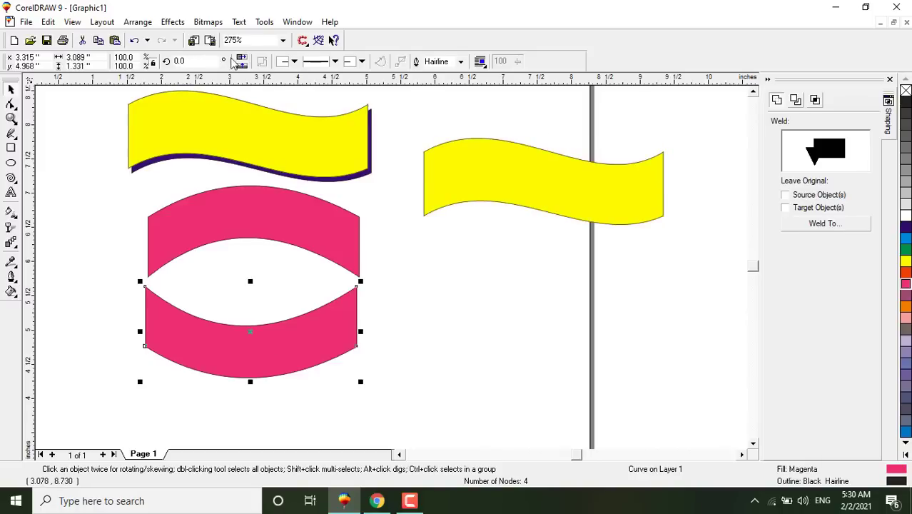
{"action": "left_click", "coordinate": [241, 64]}
{"action": "left_click", "coordinate": [241, 64]}
{"action": "left_click", "coordinate": [241, 65]}
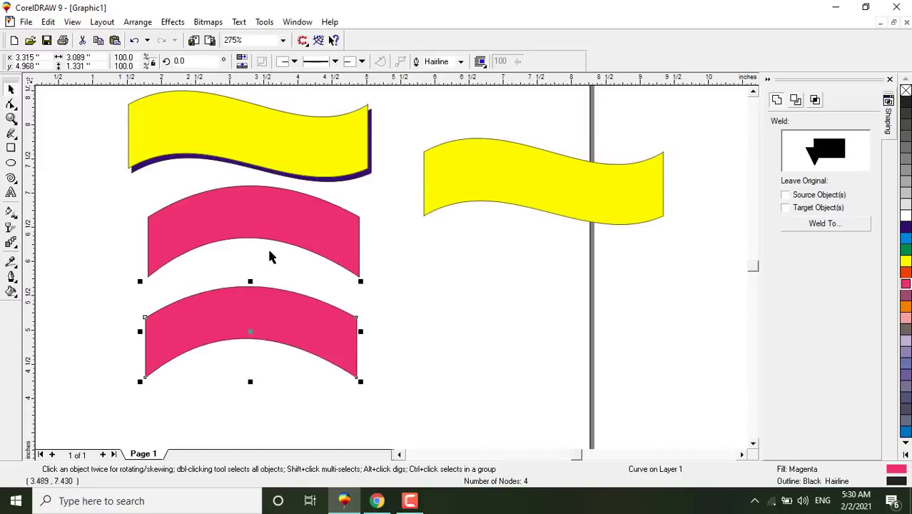
- Move the lower magenta arch up close beneath the first one and add two evenly spaced duplicates below it
{"action": "left_click_drag", "start_coordinate": [267, 310], "coordinate": [275, 349]}
{"action": "right_click", "coordinate": [274, 349]}
{"action": "key", "text": "ctrl+r"}
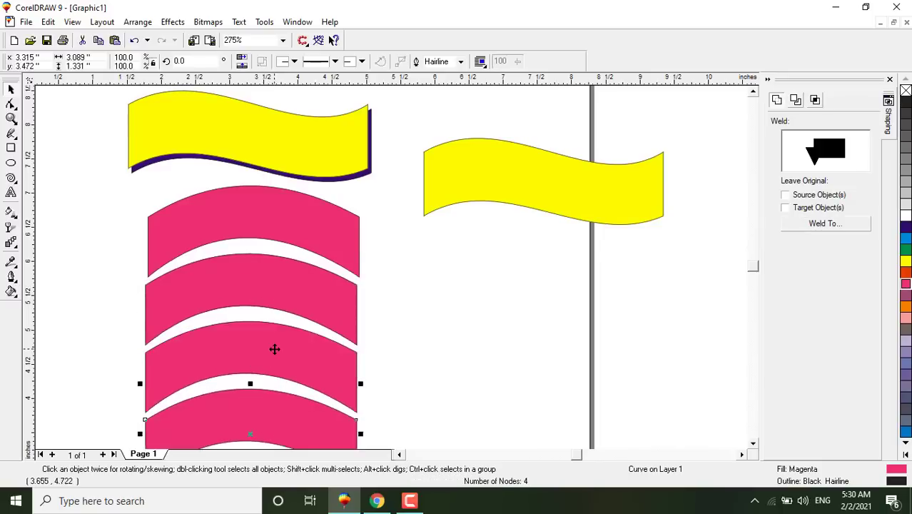
{"action": "scroll", "coordinate": [278, 215], "scroll_direction": "down", "scroll_amount": 1}
- Place a duplicate of the separate yellow wavy shape directly below it
{"action": "left_click", "coordinate": [421, 178]}
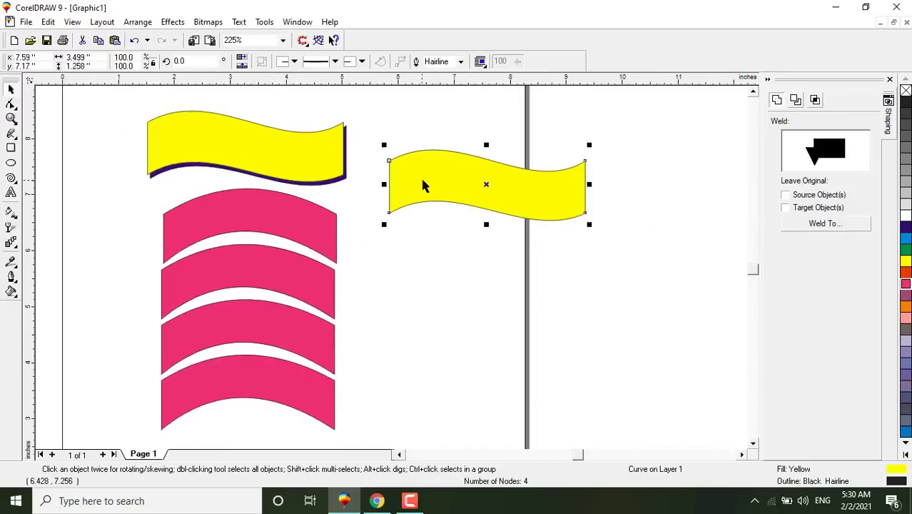
{"action": "left_click_drag", "start_coordinate": [437, 178], "coordinate": [448, 257]}
{"action": "right_click", "coordinate": [448, 256]}
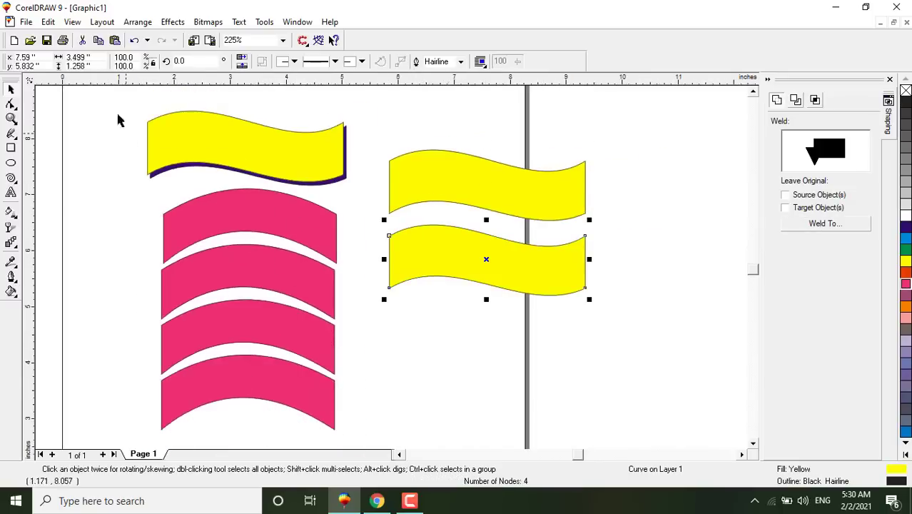